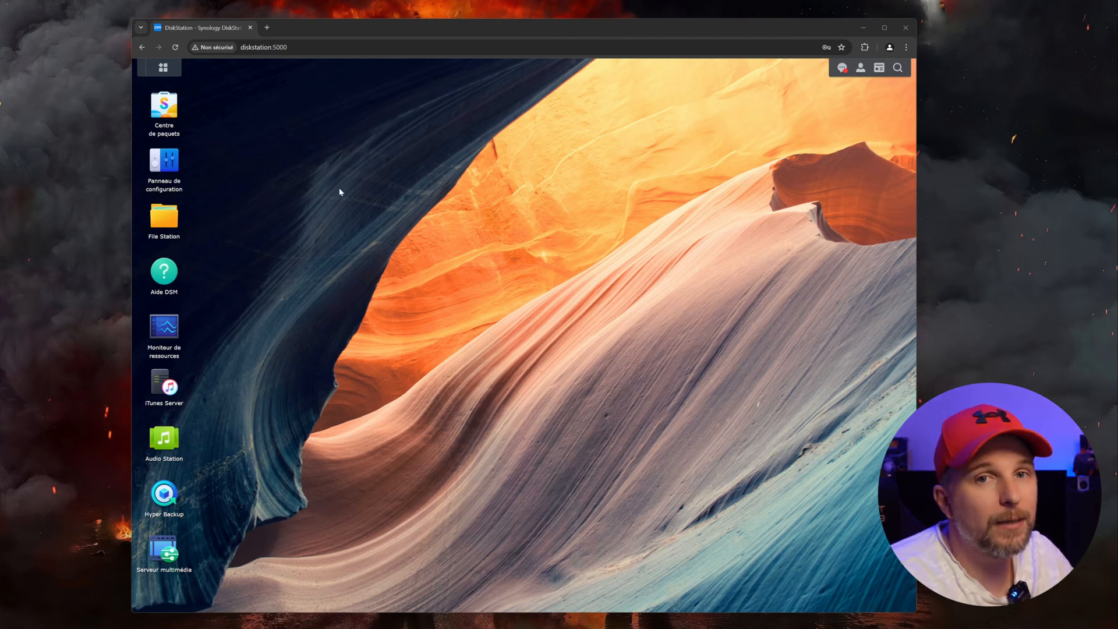
Apply the NFS file service settings with NFSv4 as maximum protocol, saving the advanced settings with default UNIX permissions and 8KB packet sizes.
click(165, 168)
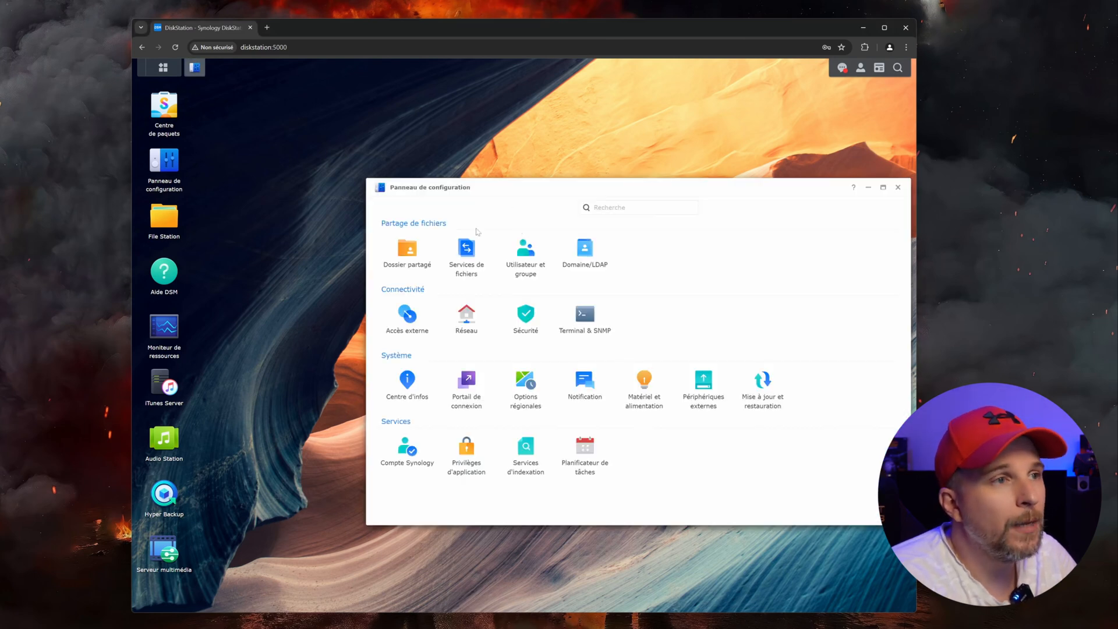
click(475, 275)
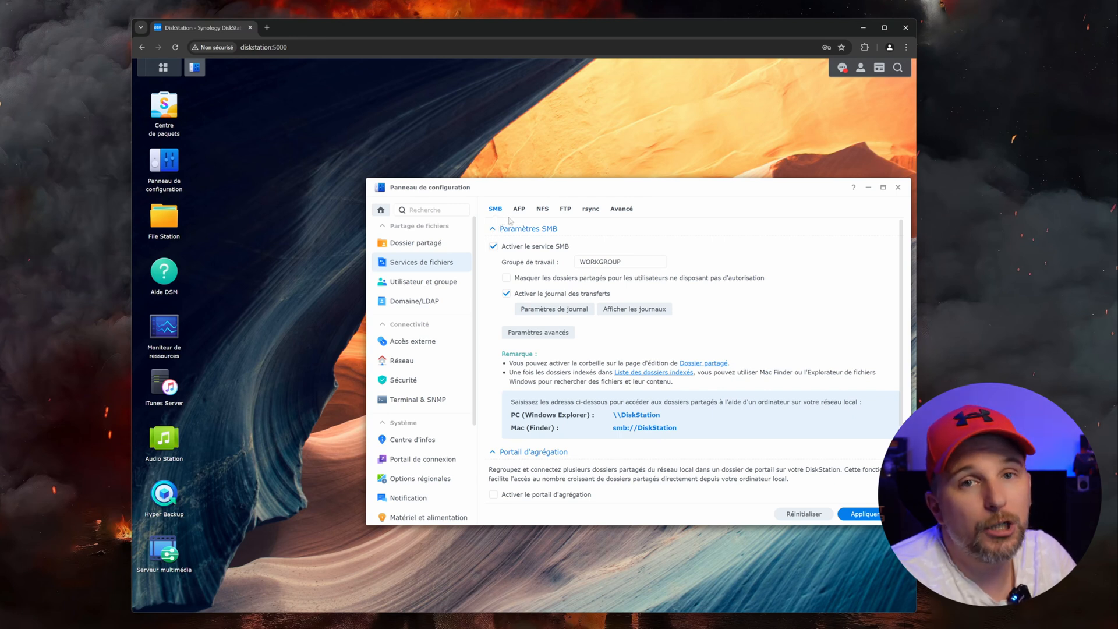
click(516, 213)
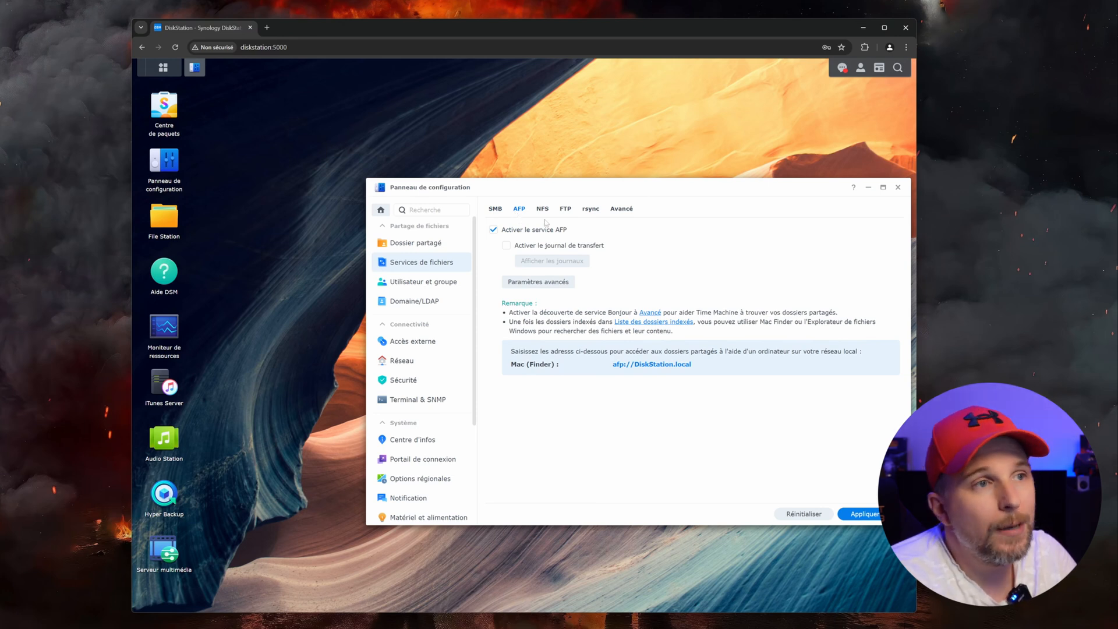
click(543, 213)
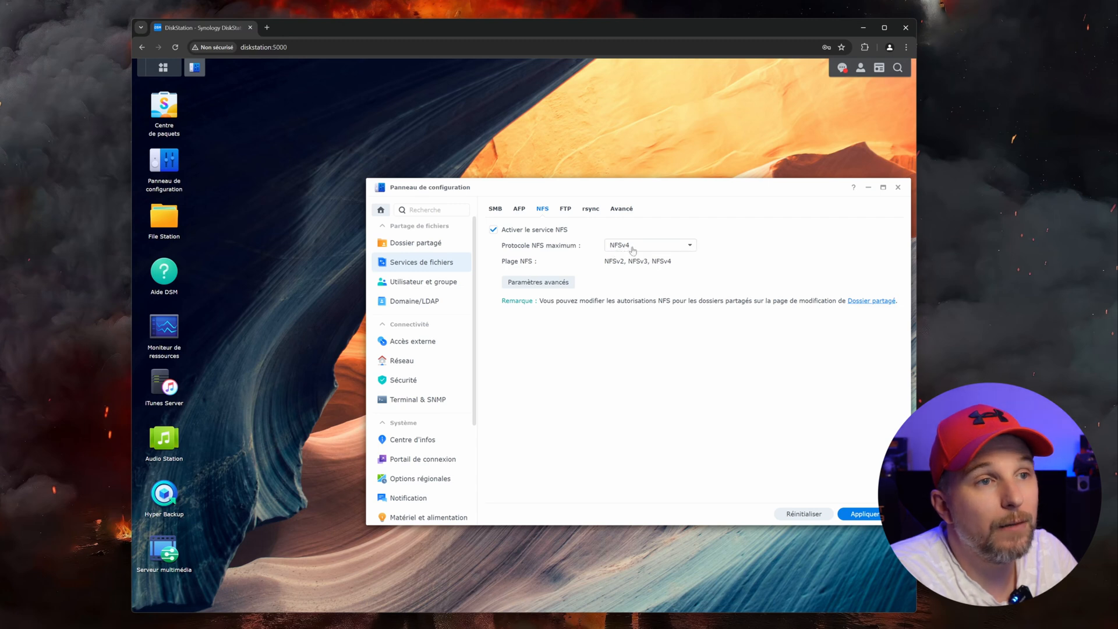
click(558, 285)
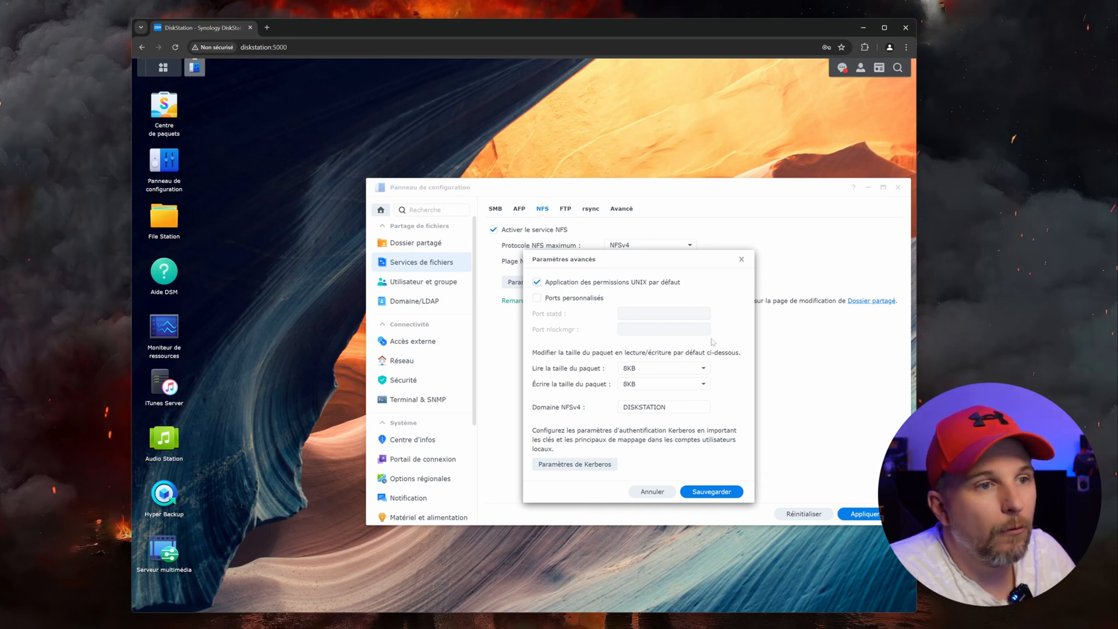
click(719, 492)
click(864, 515)
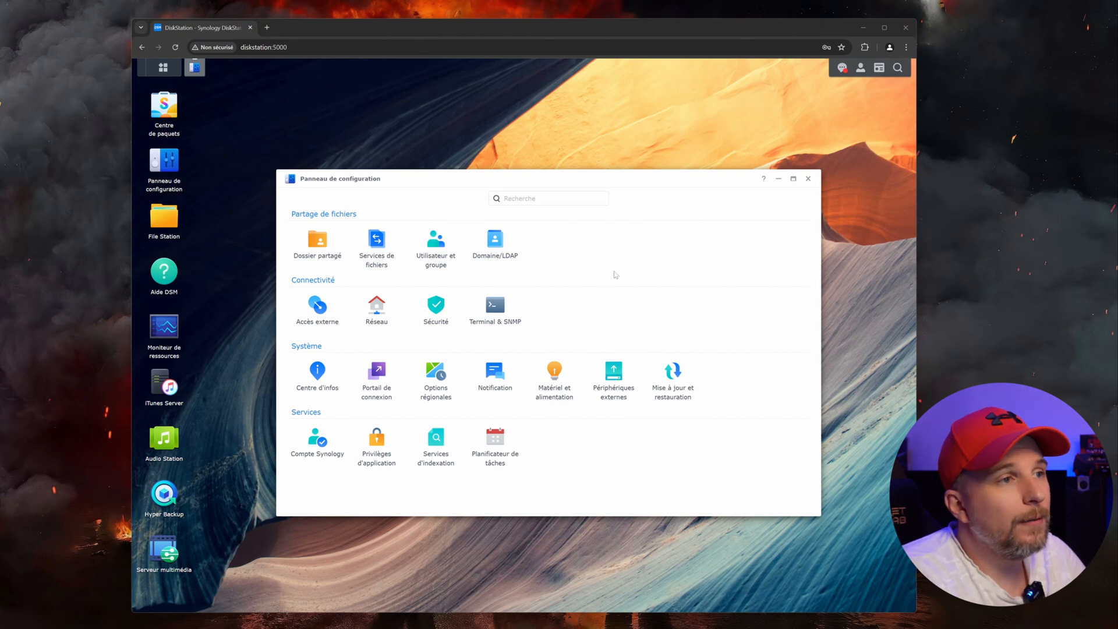
Start a new NFS rule for the Plex shared folder with * as its hostname or IP.
click(329, 254)
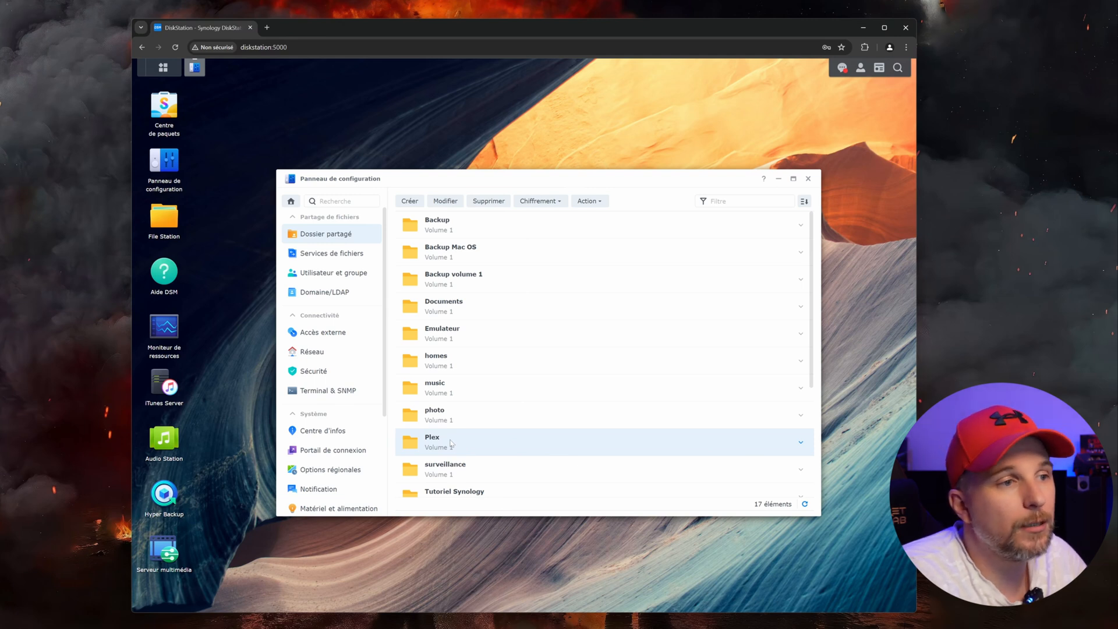
click(455, 207)
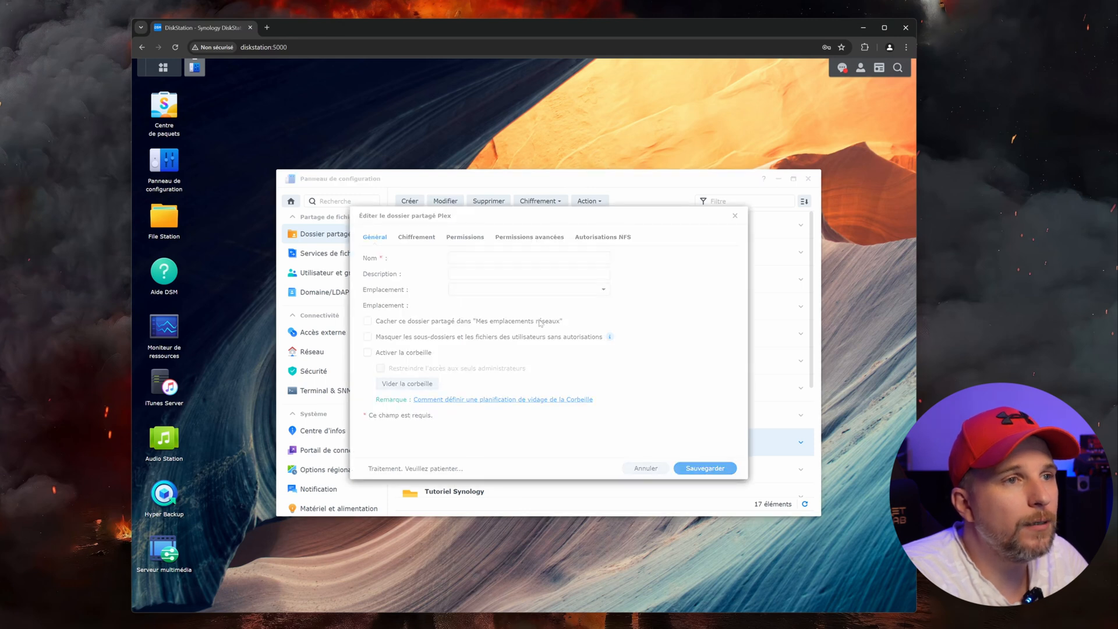
click(611, 244)
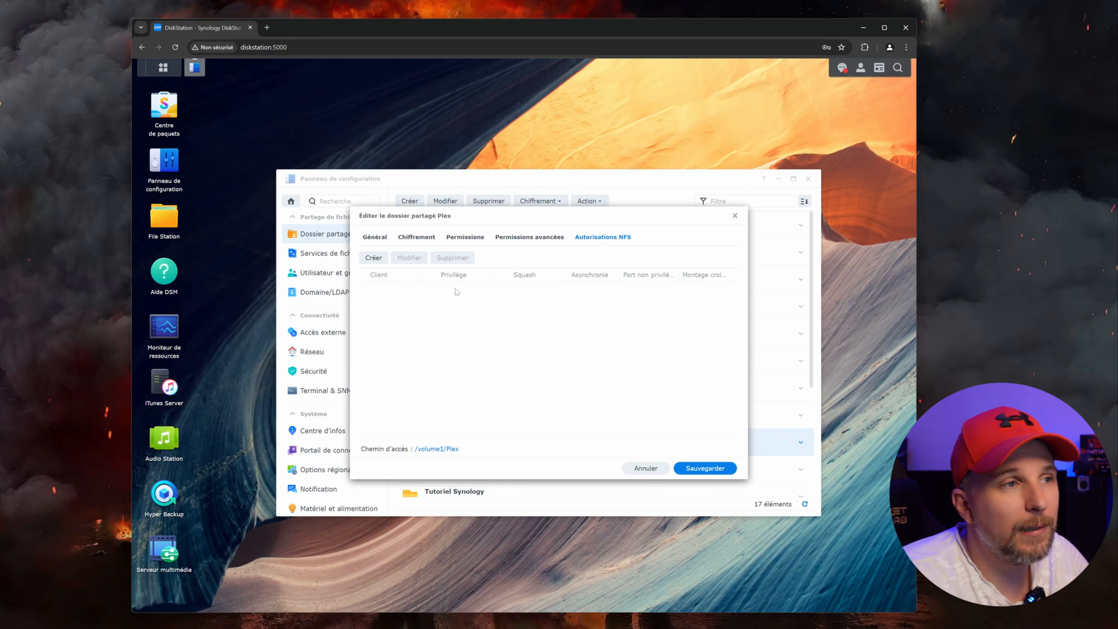
click(375, 258)
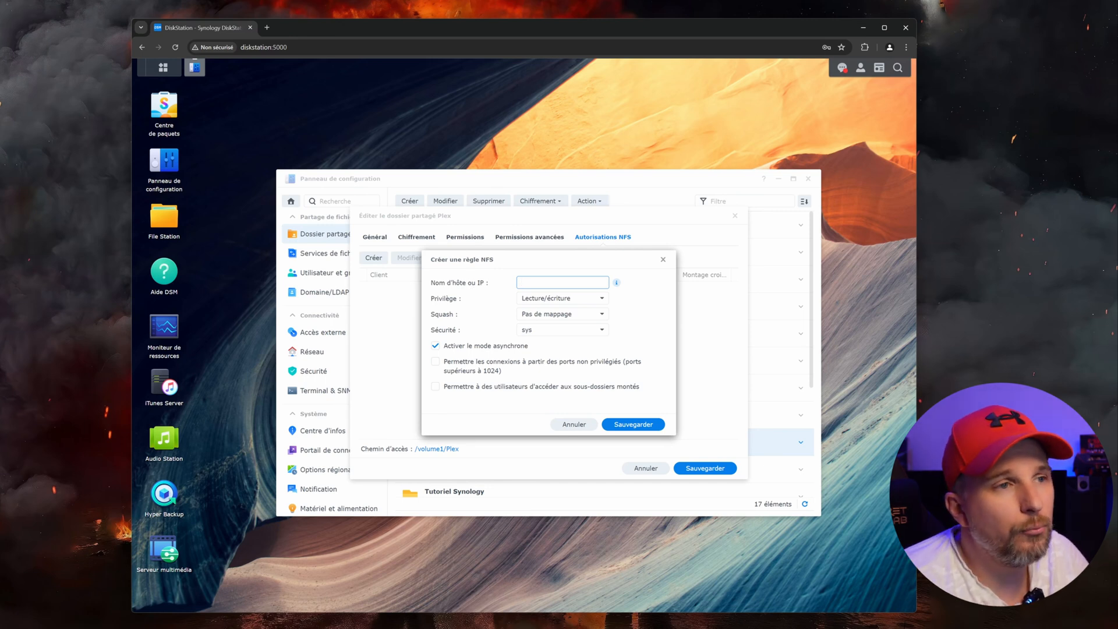
click(616, 285)
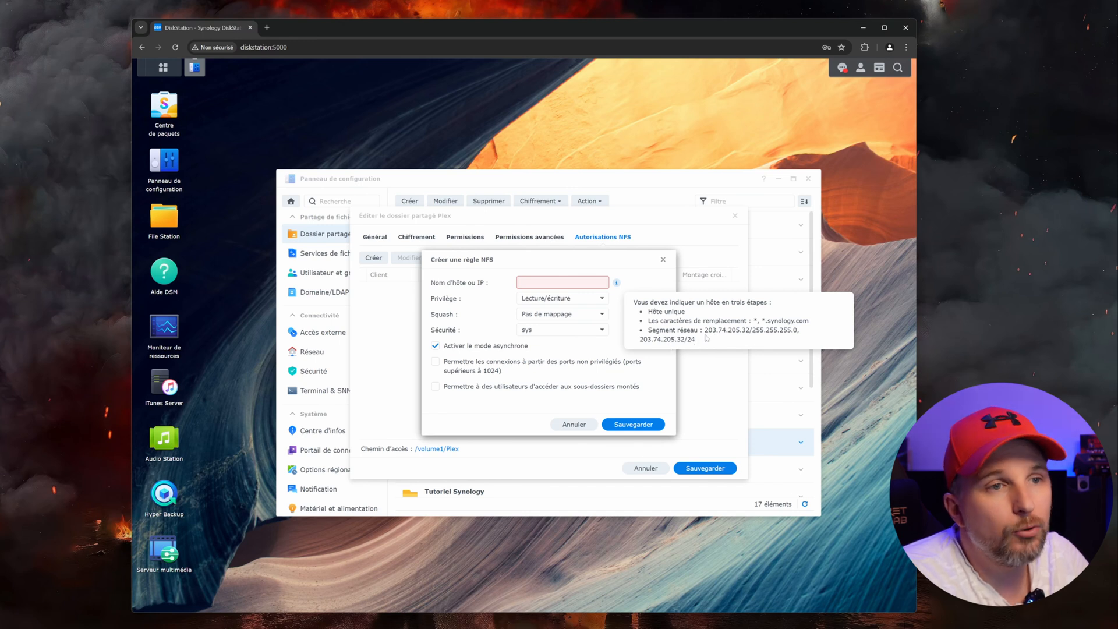
click(541, 282)
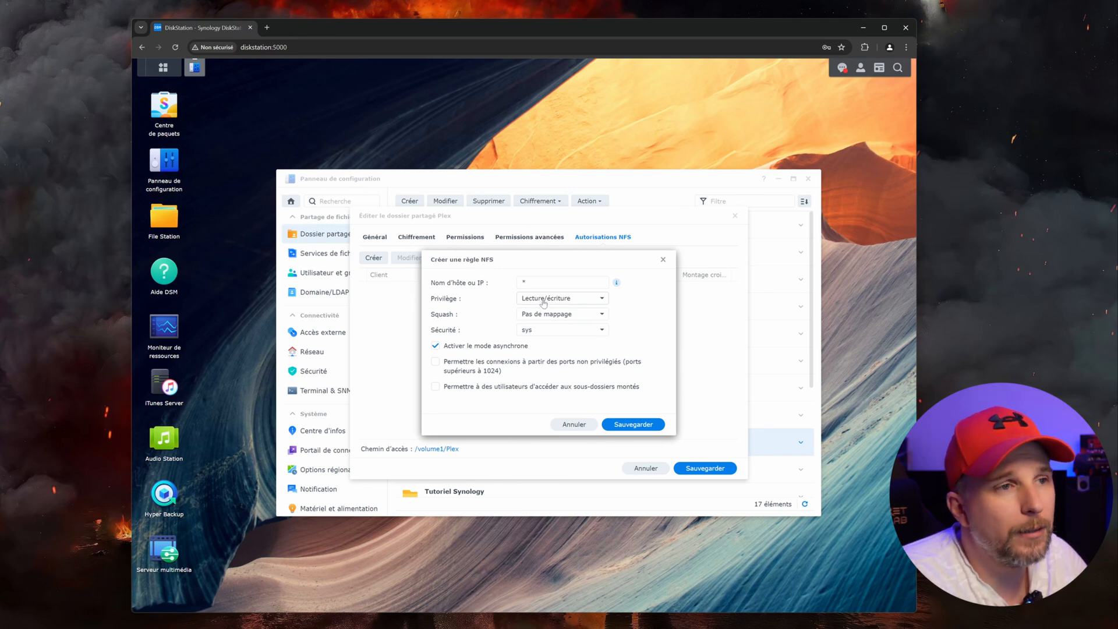
Map all users to admin in the NFS rule, allow non-privileged ports and mounted subfolder access, and save the rule and shared folder.
click(589, 317)
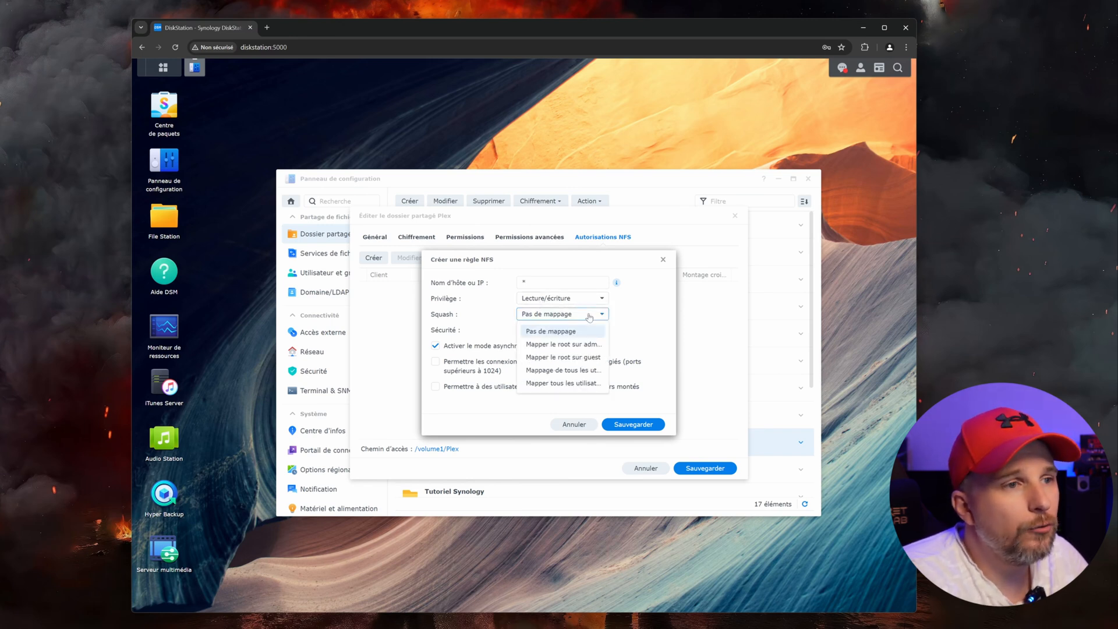
click(571, 371)
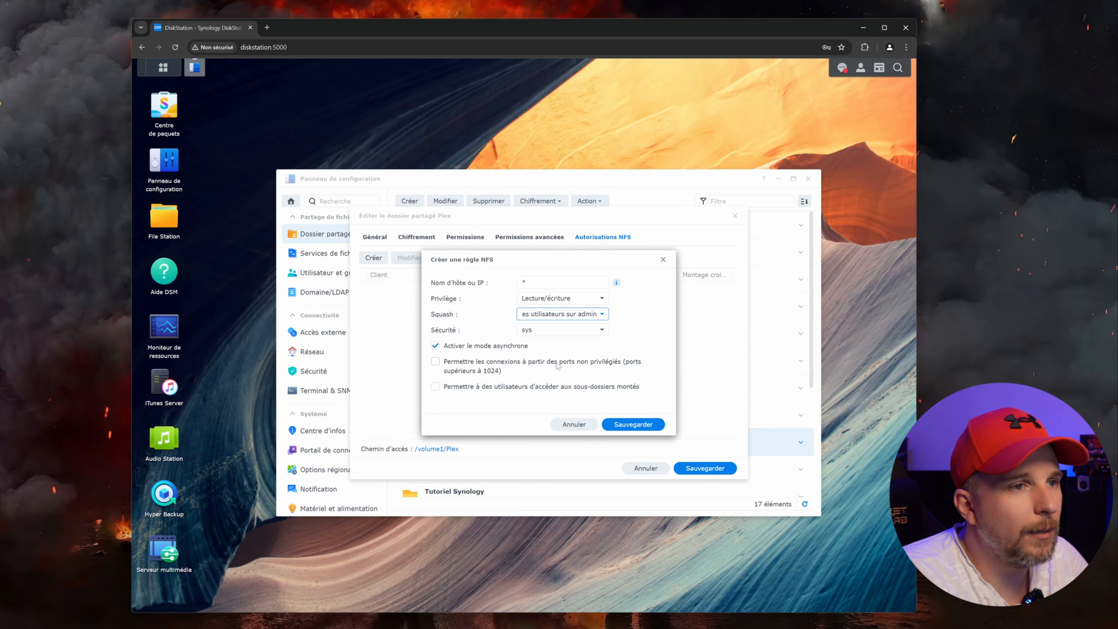
click(440, 365)
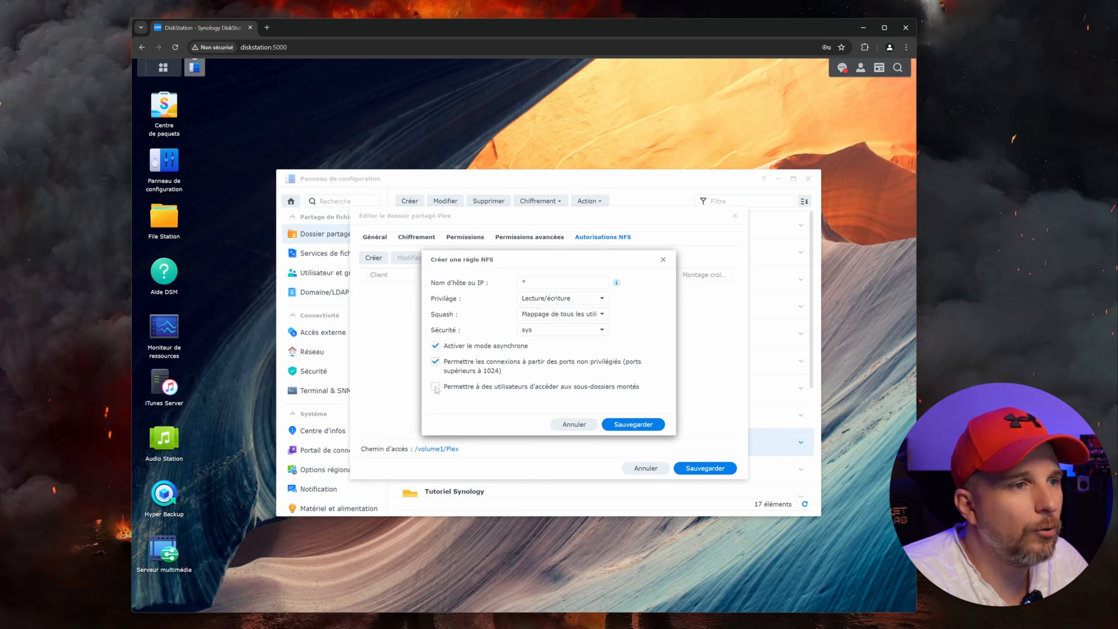
click(436, 387)
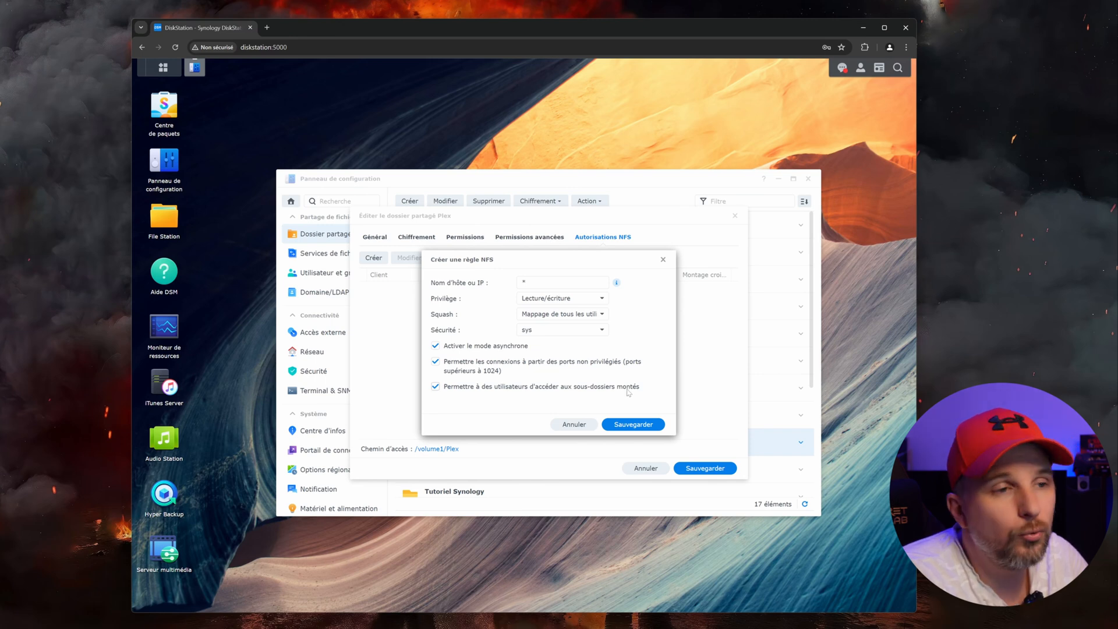
click(633, 424)
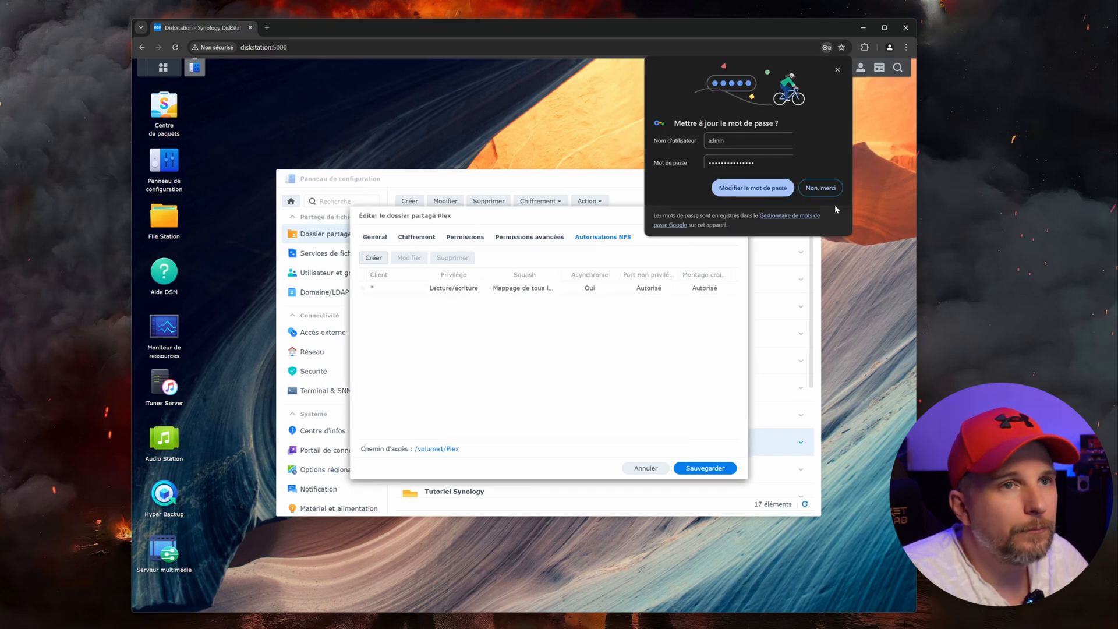
click(820, 188)
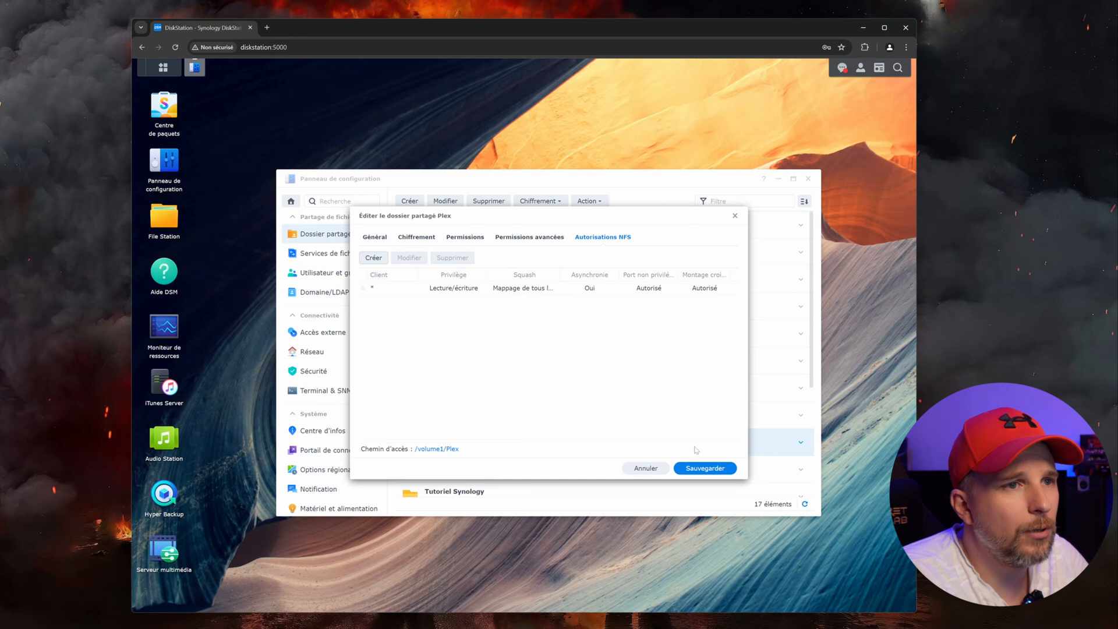
click(705, 467)
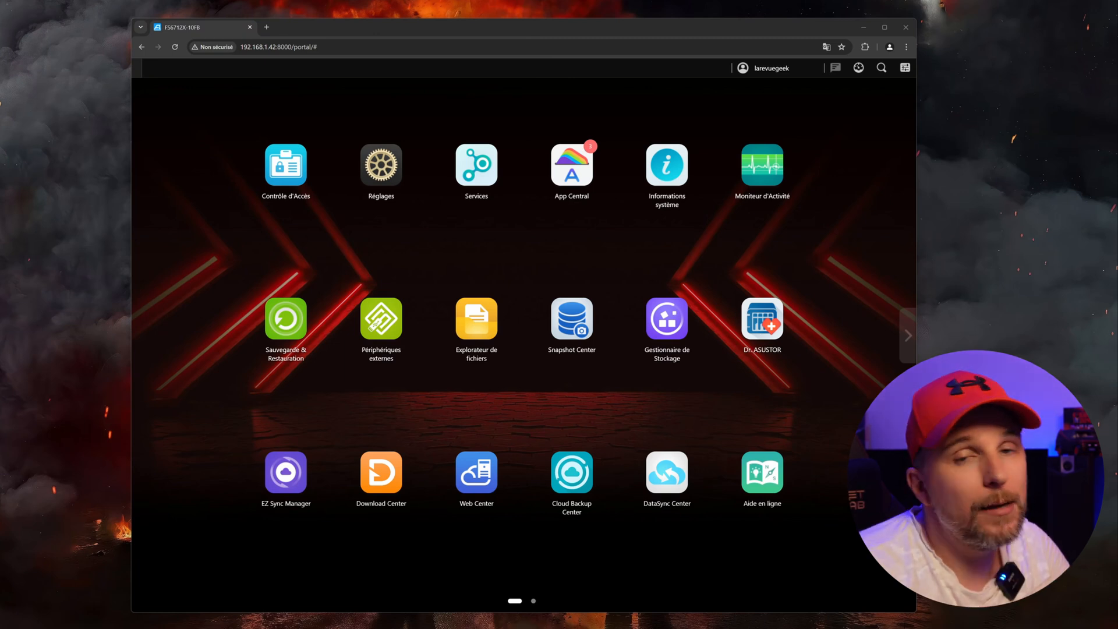
Switch to the ASUSTOR ADM portal, enable the NFS service and apply the change.
click(442, 243)
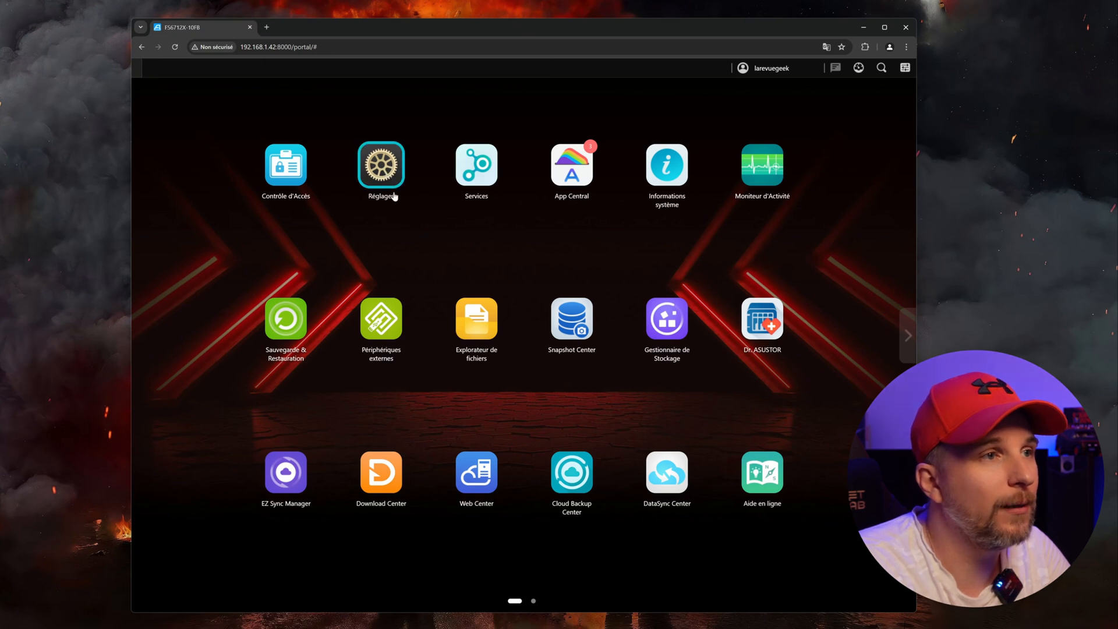
click(476, 164)
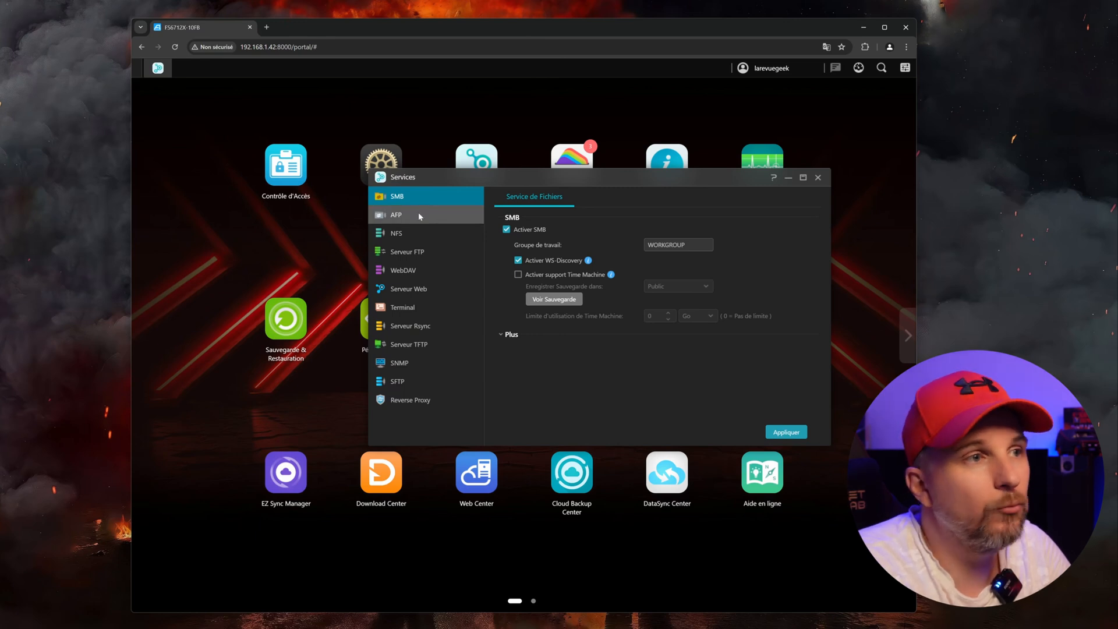
click(422, 231)
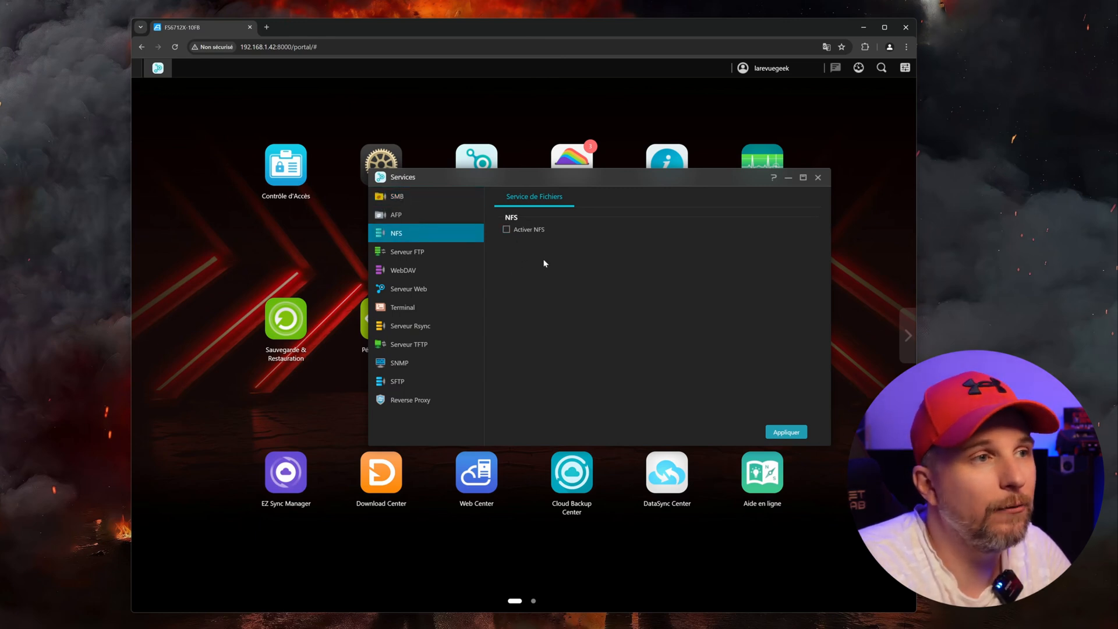
click(506, 230)
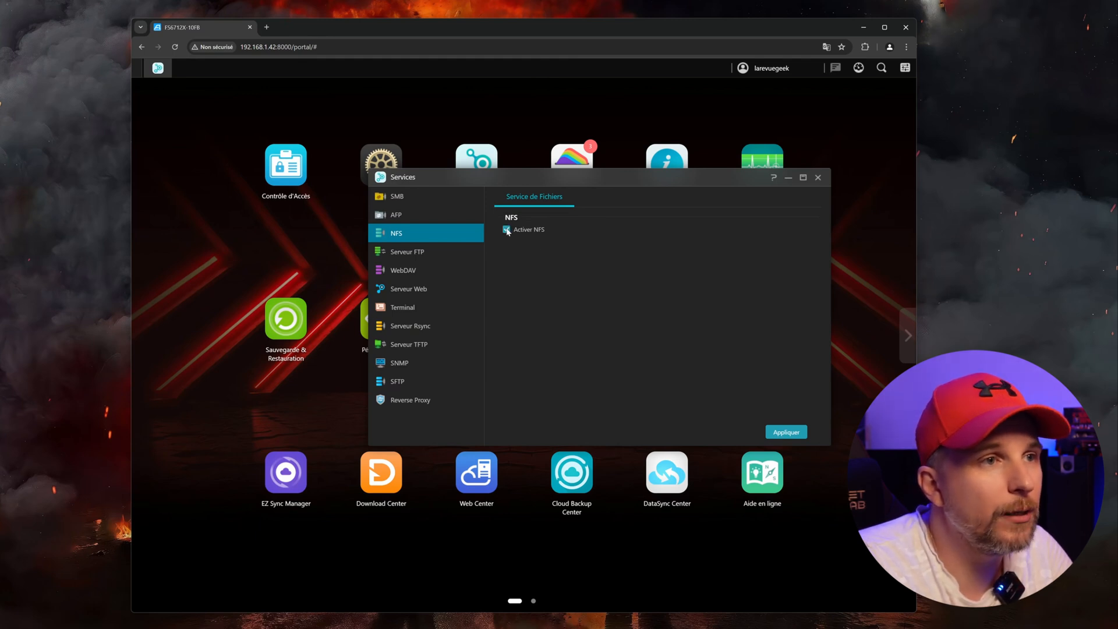
click(787, 435)
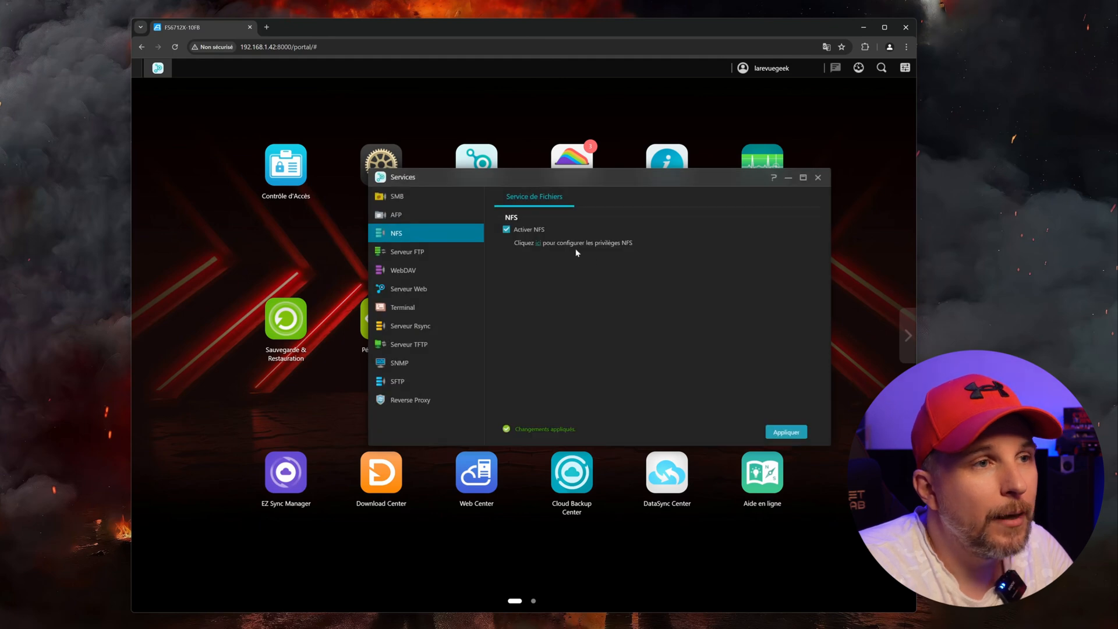
Open the NFS privileges of the test shared folder and start adding a client rule.
click(539, 243)
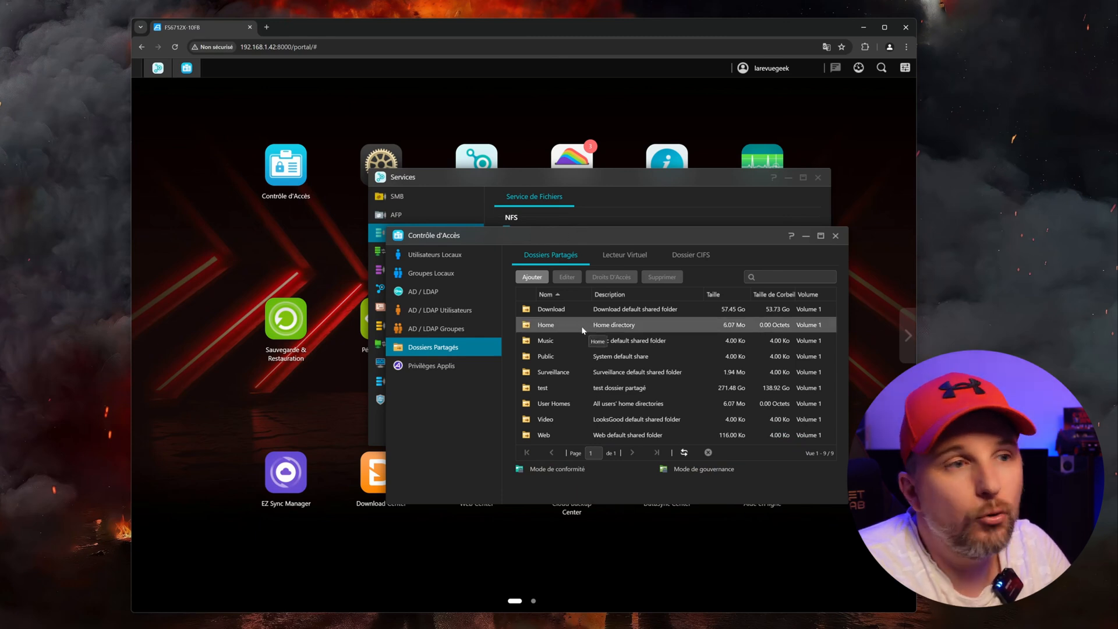
click(557, 386)
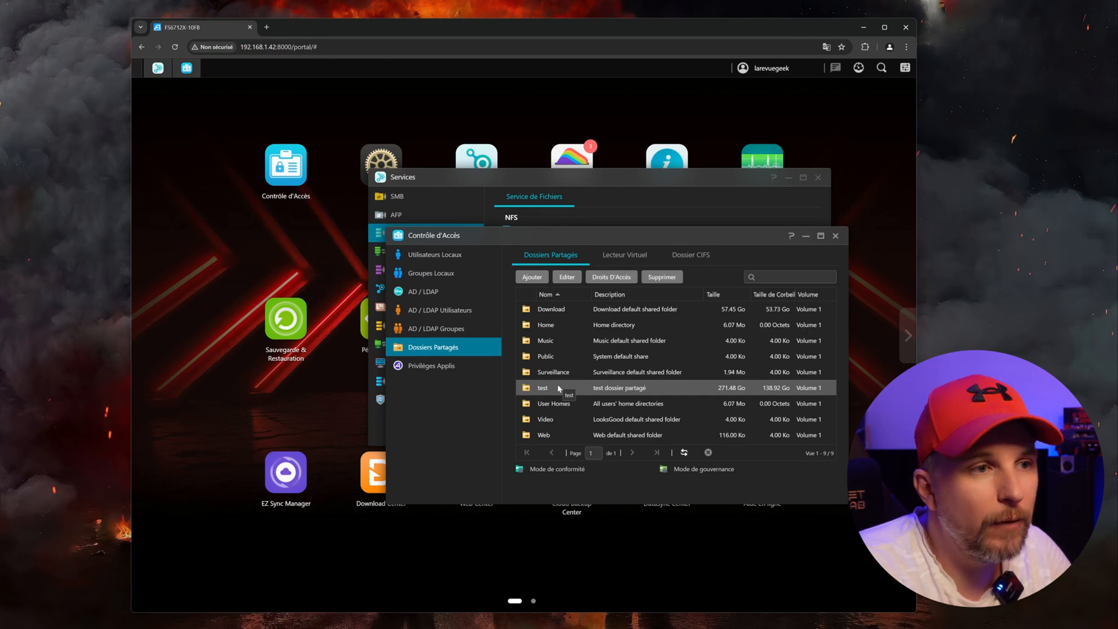
click(568, 277)
click(718, 493)
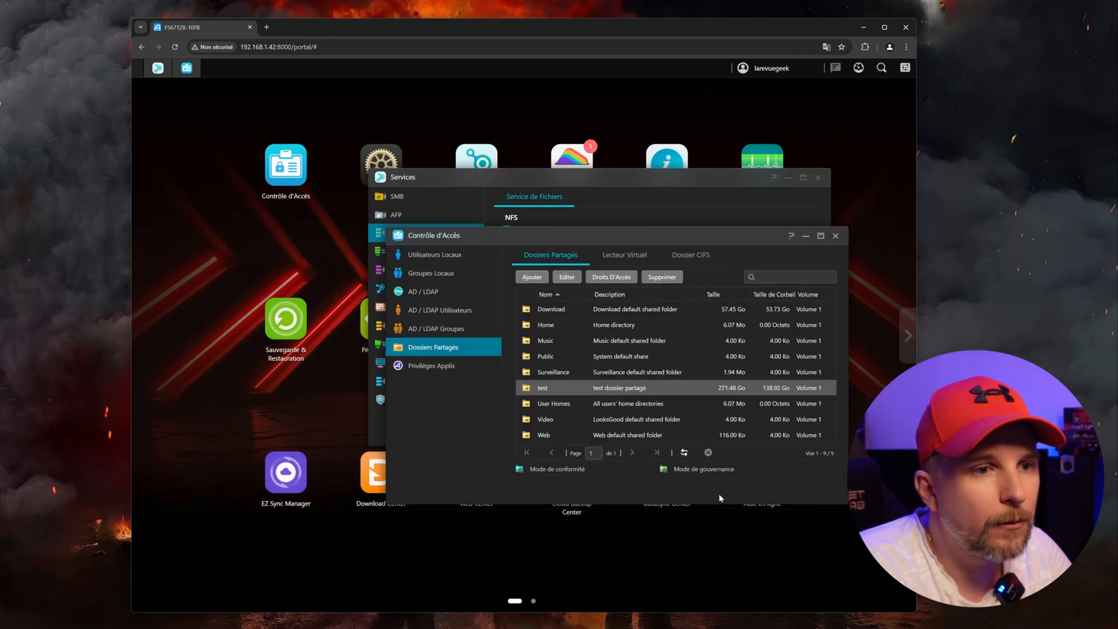
click(606, 280)
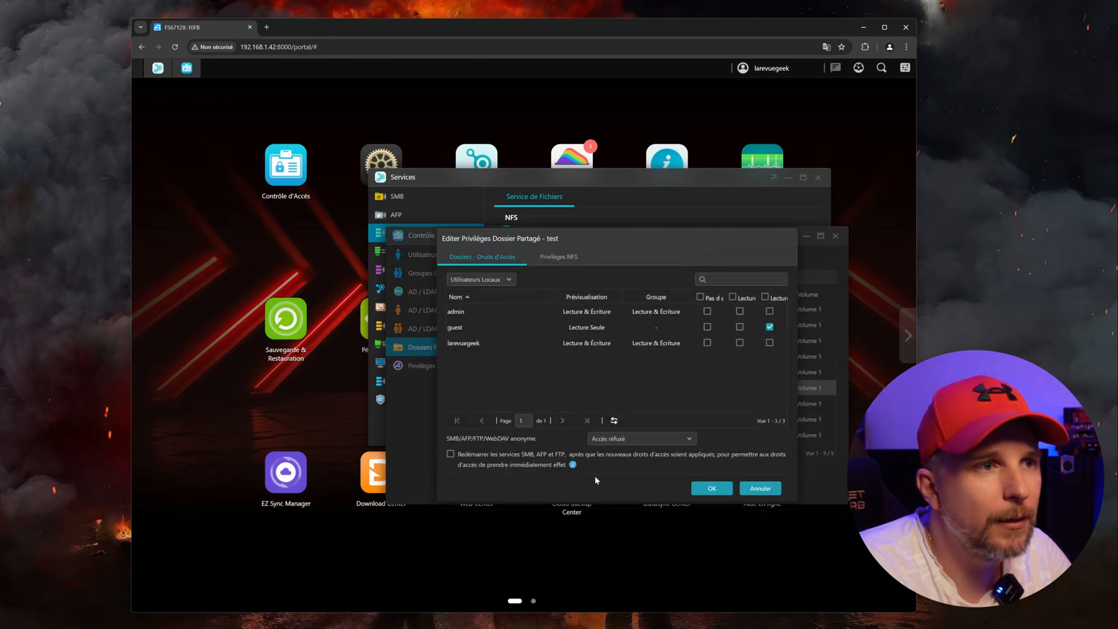
click(572, 262)
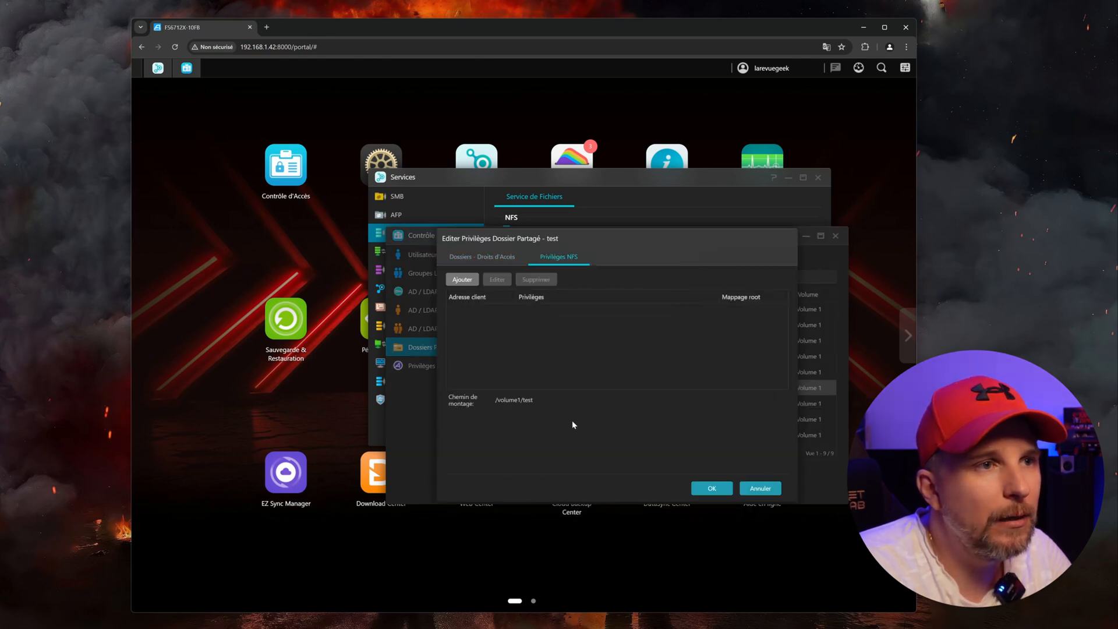
click(464, 280)
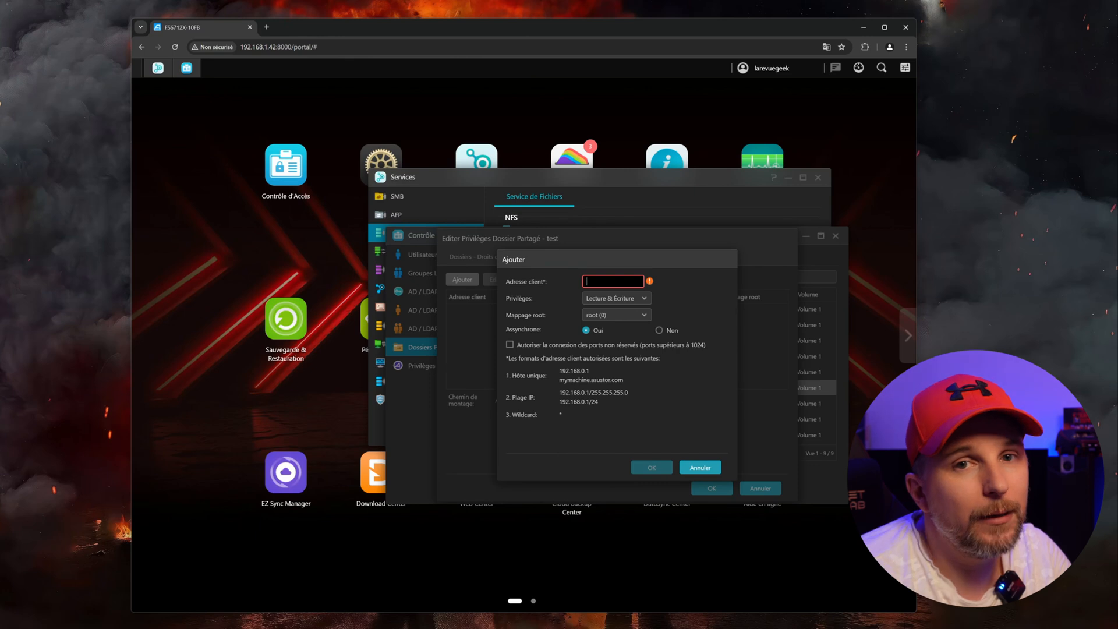
Set the rule's client address to *, keep Lecture & Écriture privileges, and map root to larevuegeek (1000).
text(*)
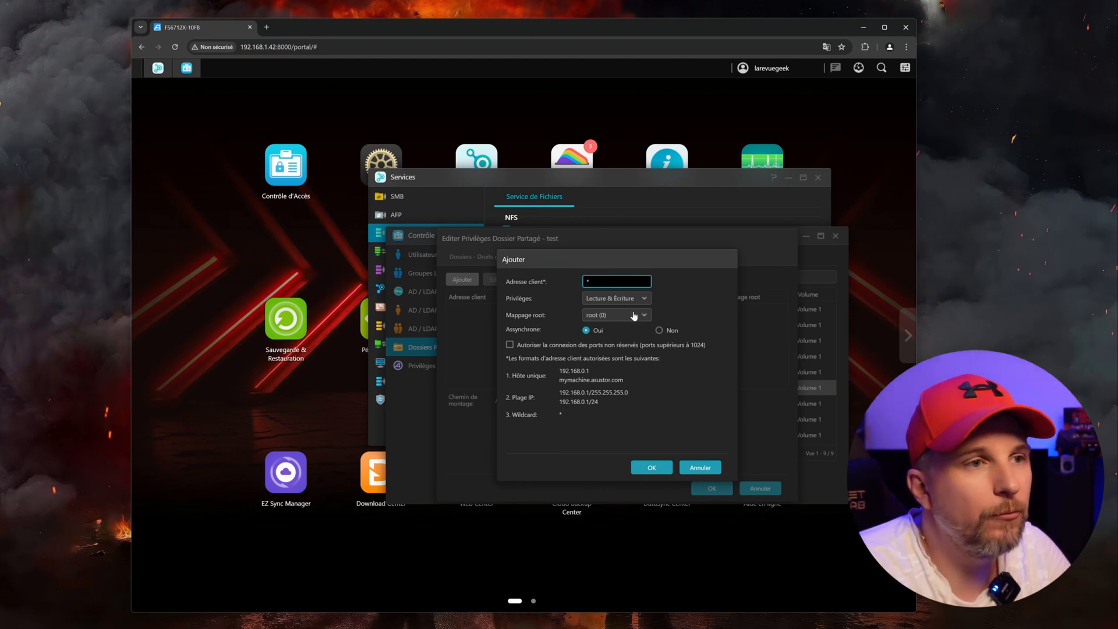
click(594, 304)
click(605, 304)
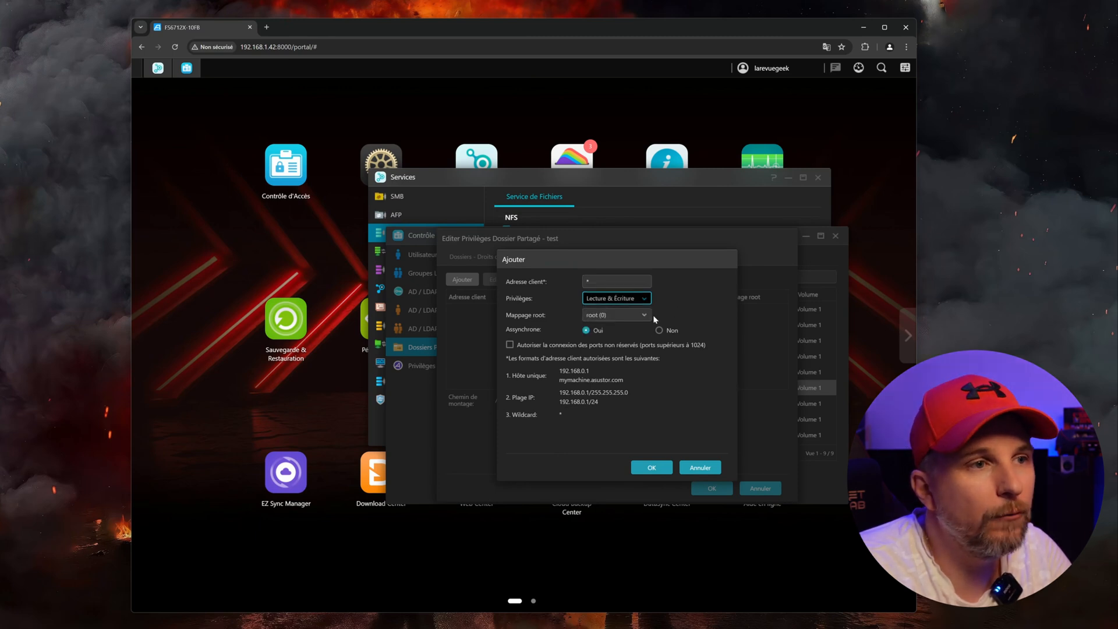
click(637, 318)
click(615, 358)
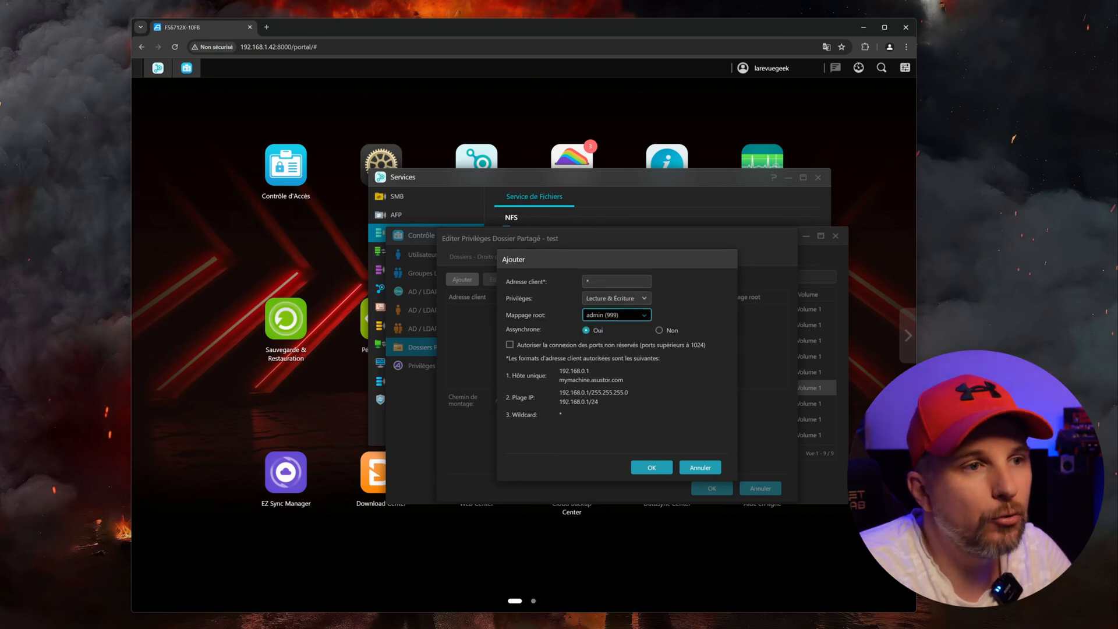
click(643, 315)
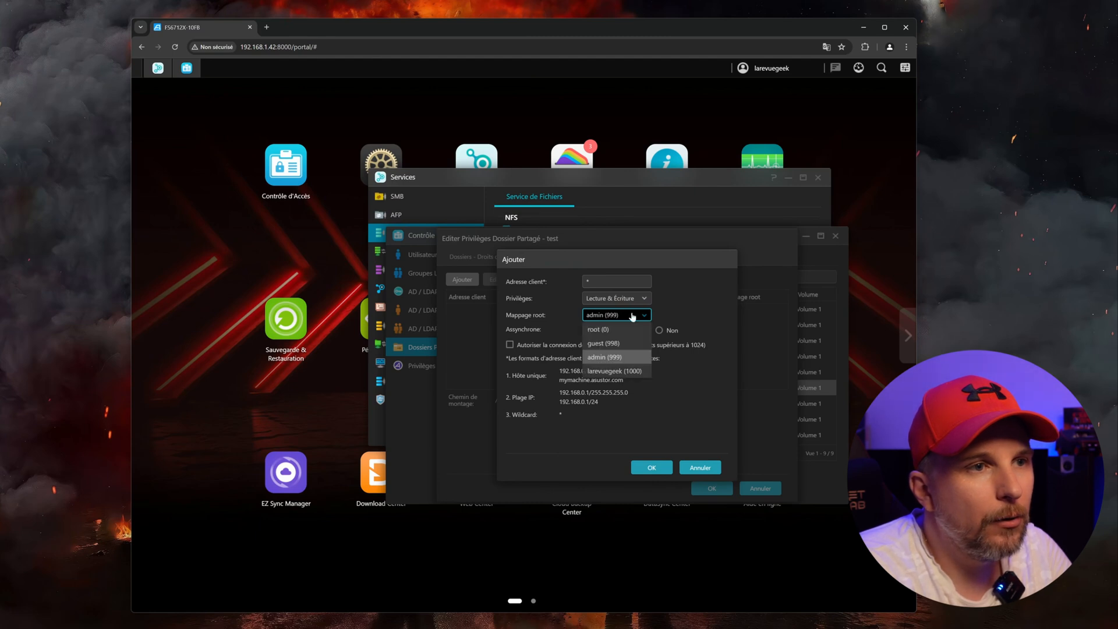
click(627, 371)
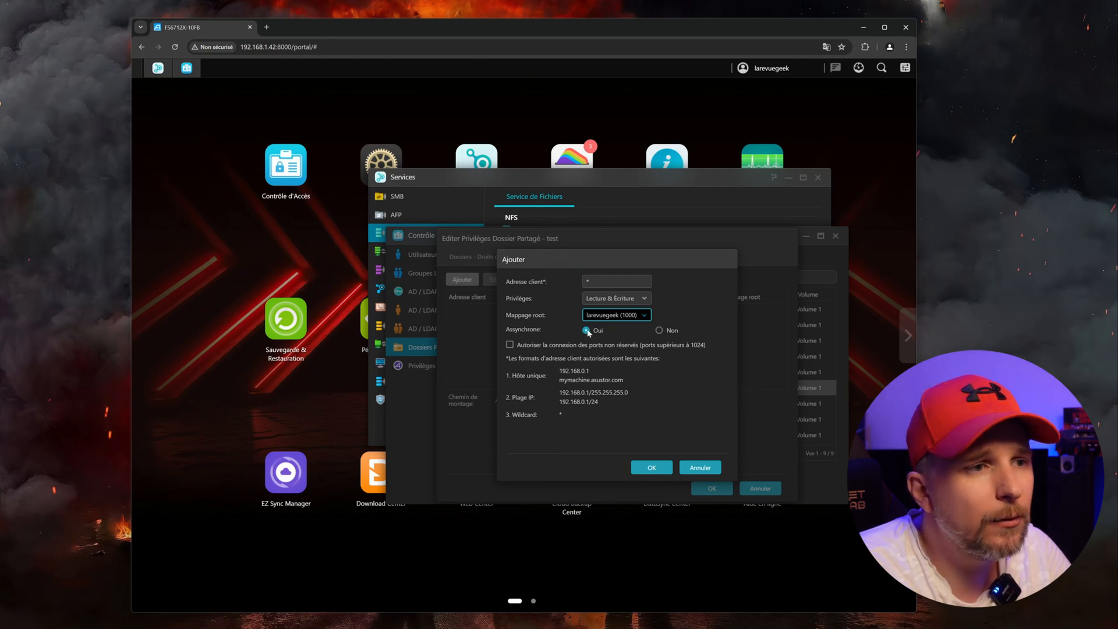
Allow connections from non-reserved ports above 1024 in the NFS rule, then save the rule and the test folder's privileges.
click(522, 345)
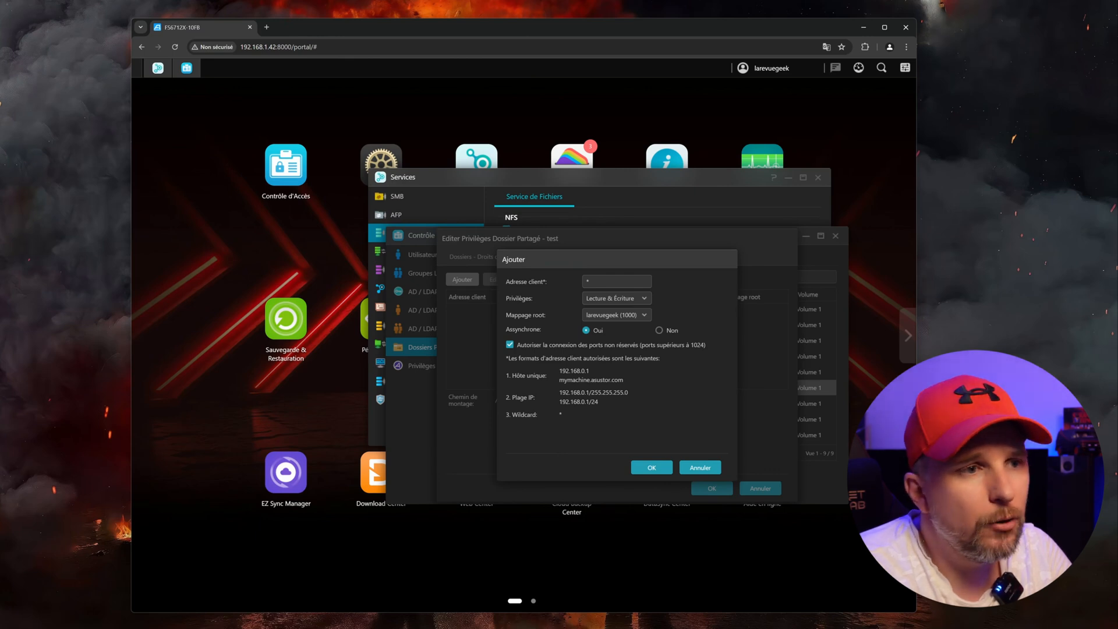
click(652, 467)
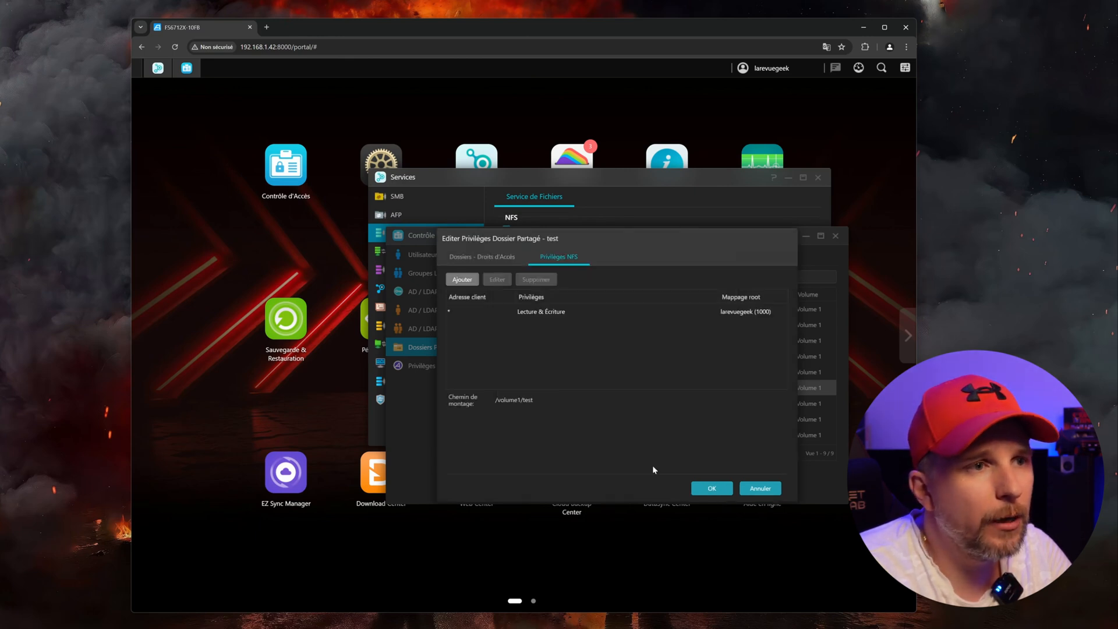
click(694, 488)
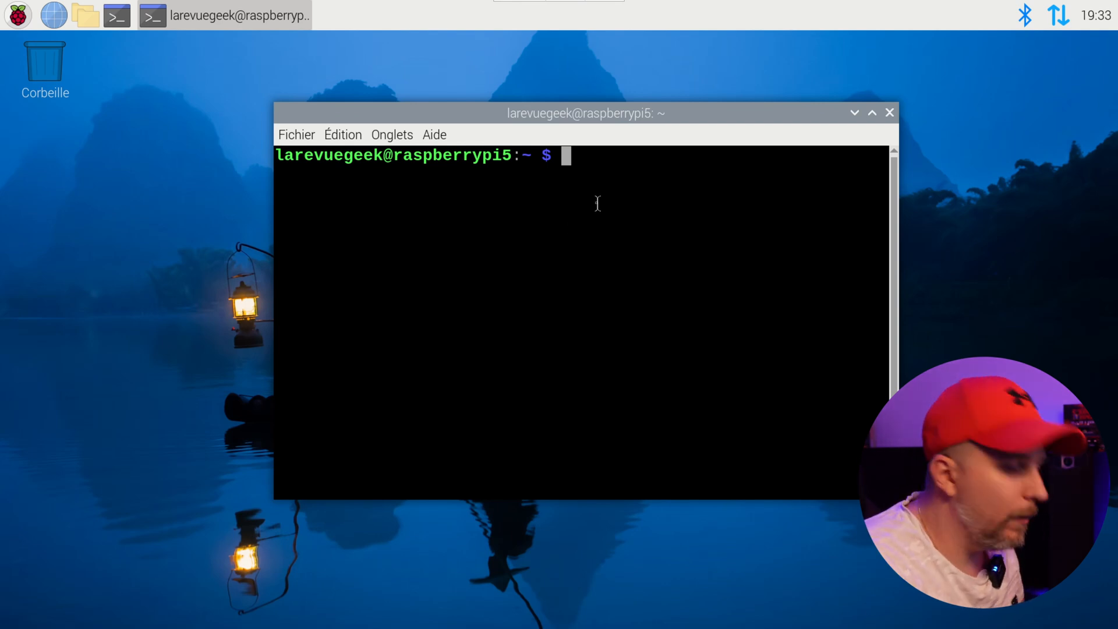
Switch to the Raspberry Pi terminal and create the mount directory /mnt/plex with sudo.
text(sudo mk)
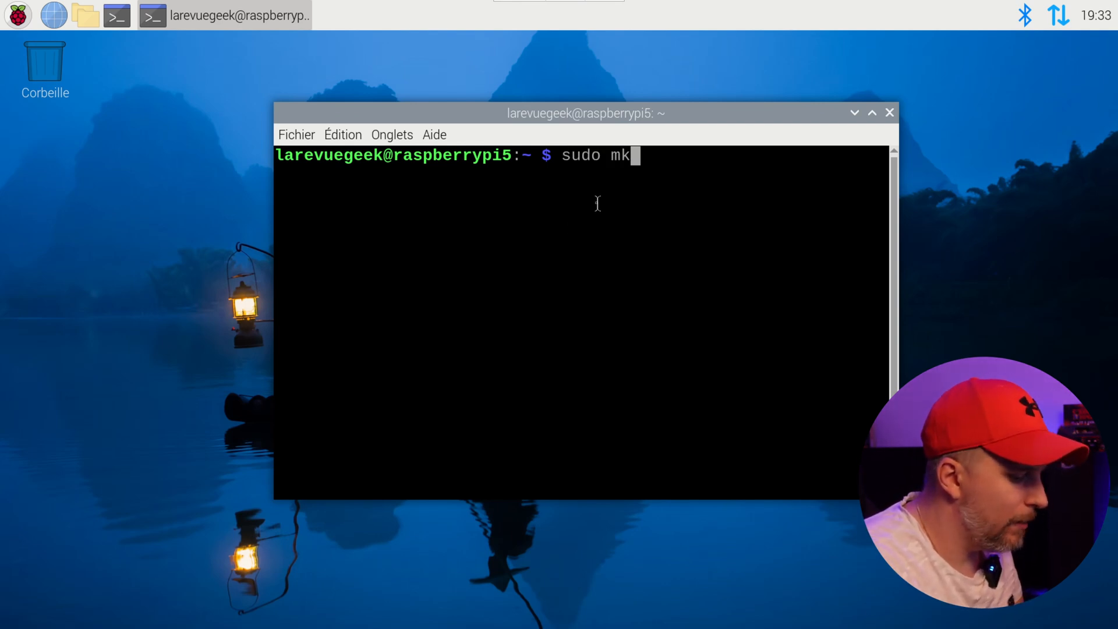
text(dir /)
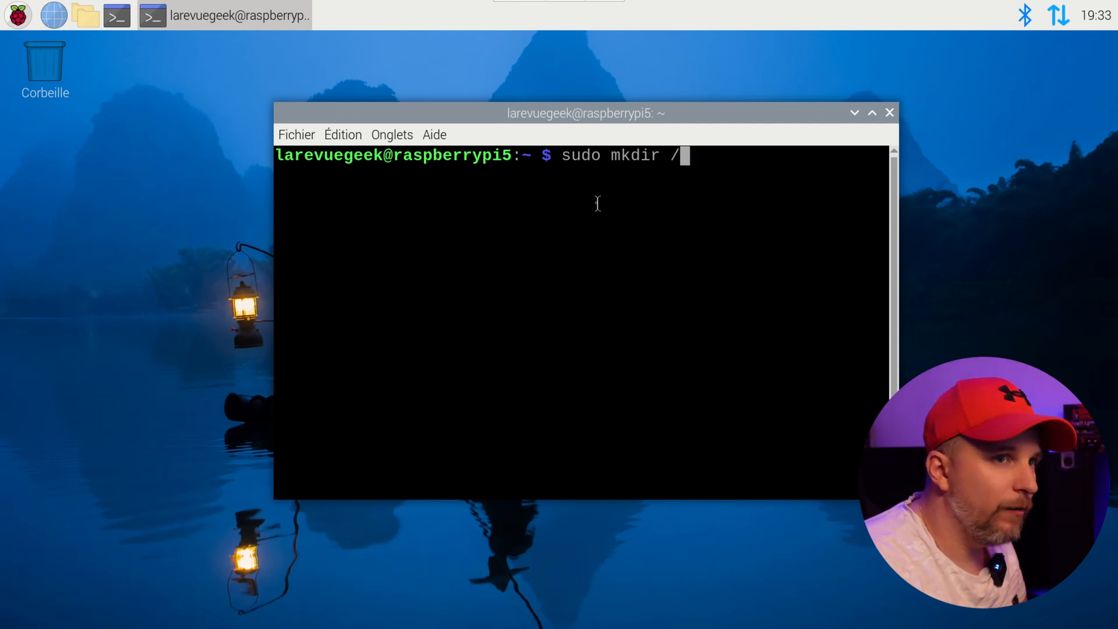
text(mnt)
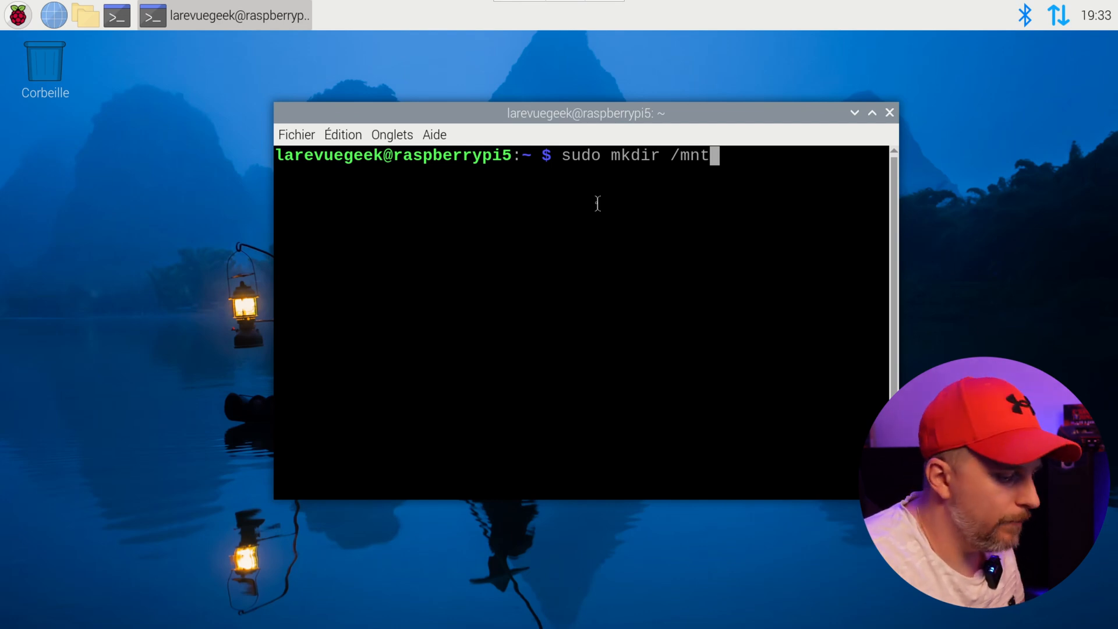
text(/)
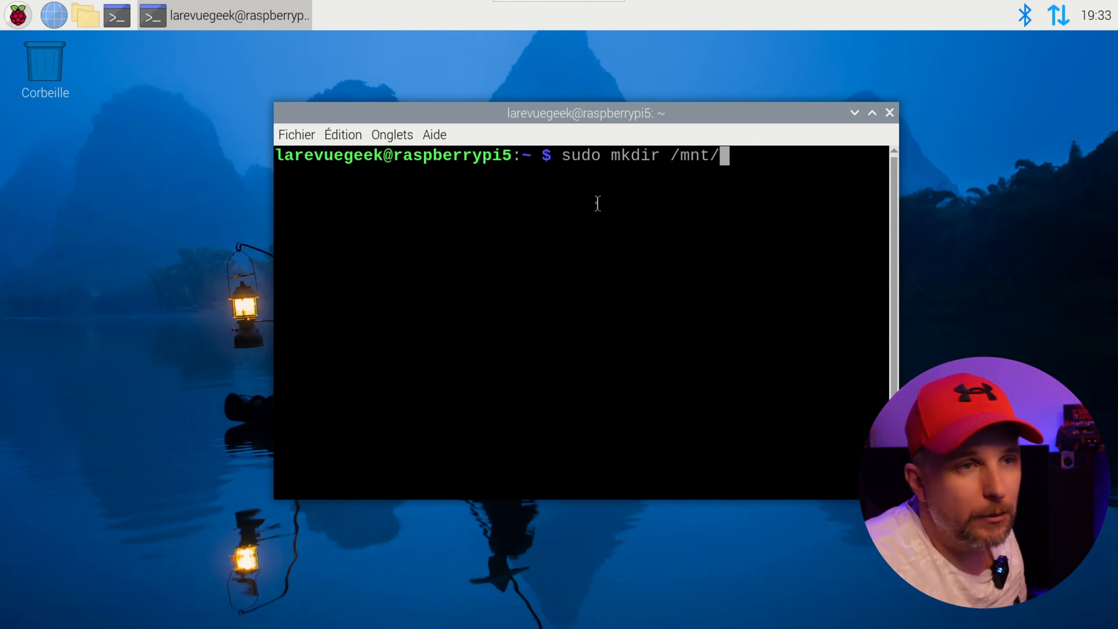
text(plex)
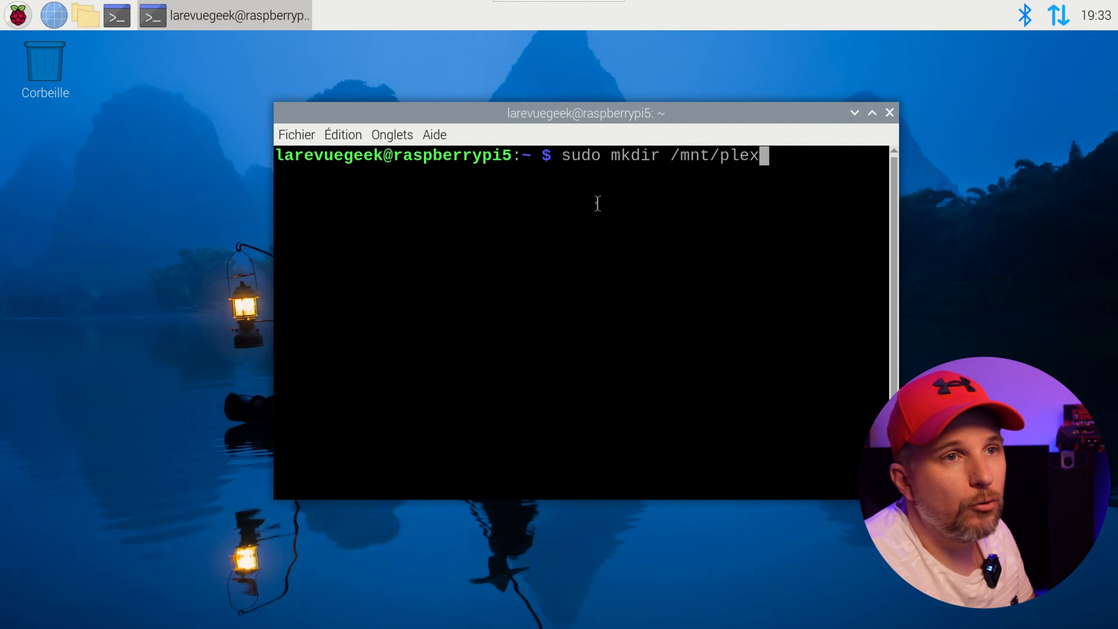
key(Return)
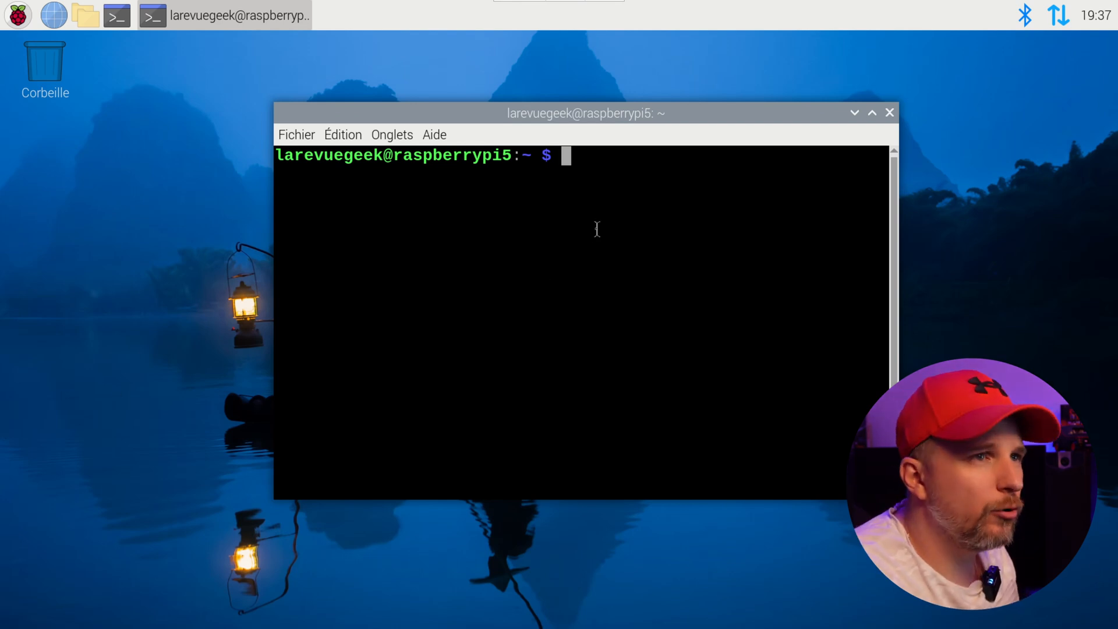
Open /etc/fstab in nano with sudo and go to the commented-out NFS mount line.
text(sudo )
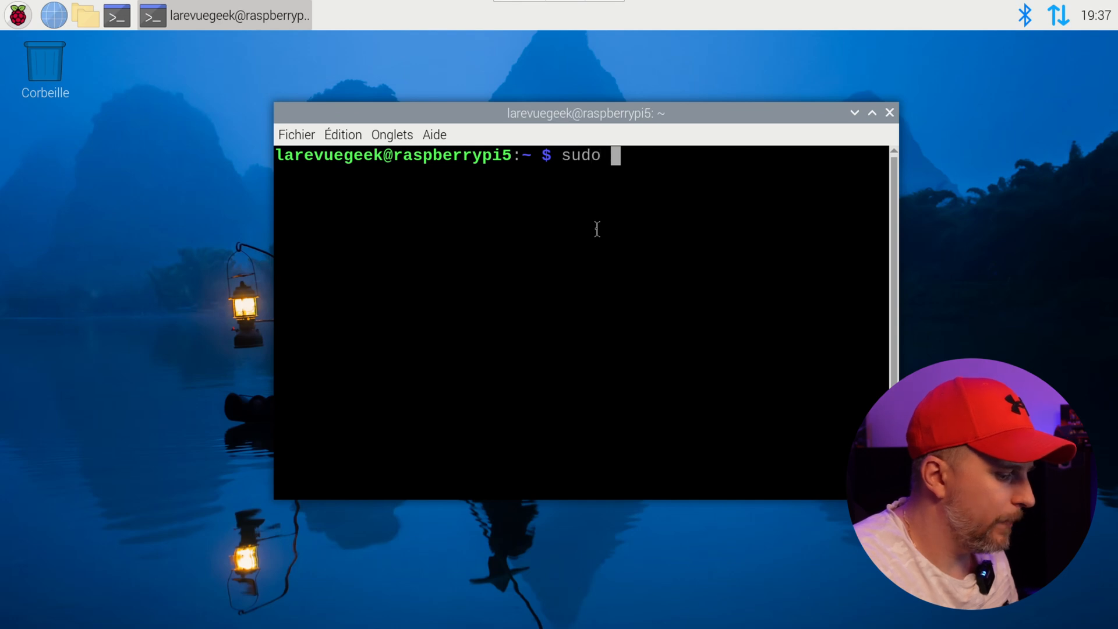
text(nano /etc)
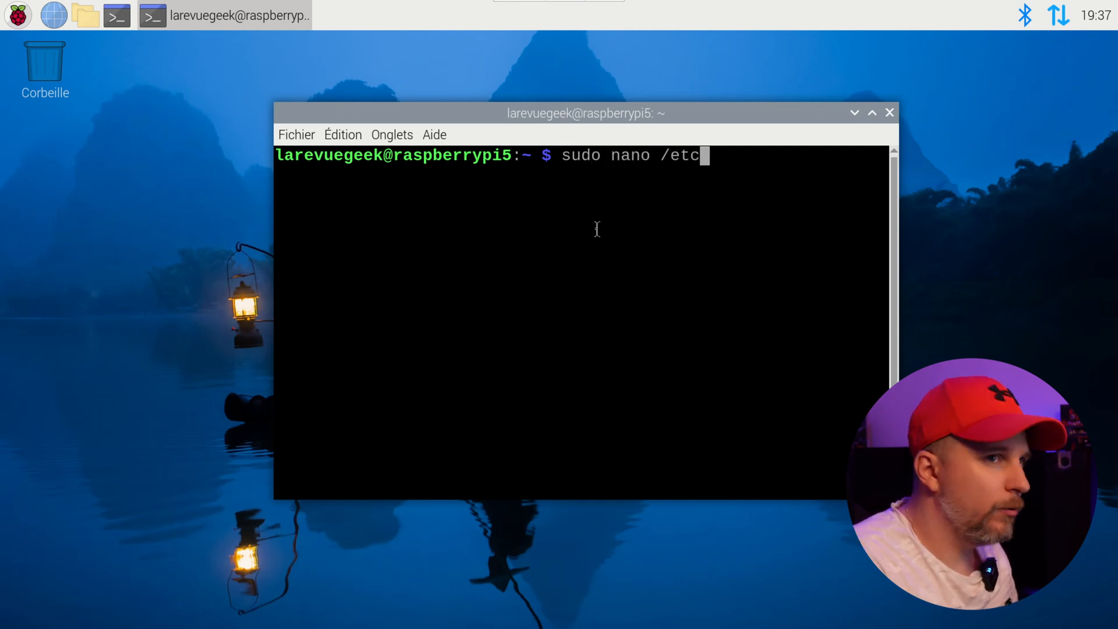
text(/fstab)
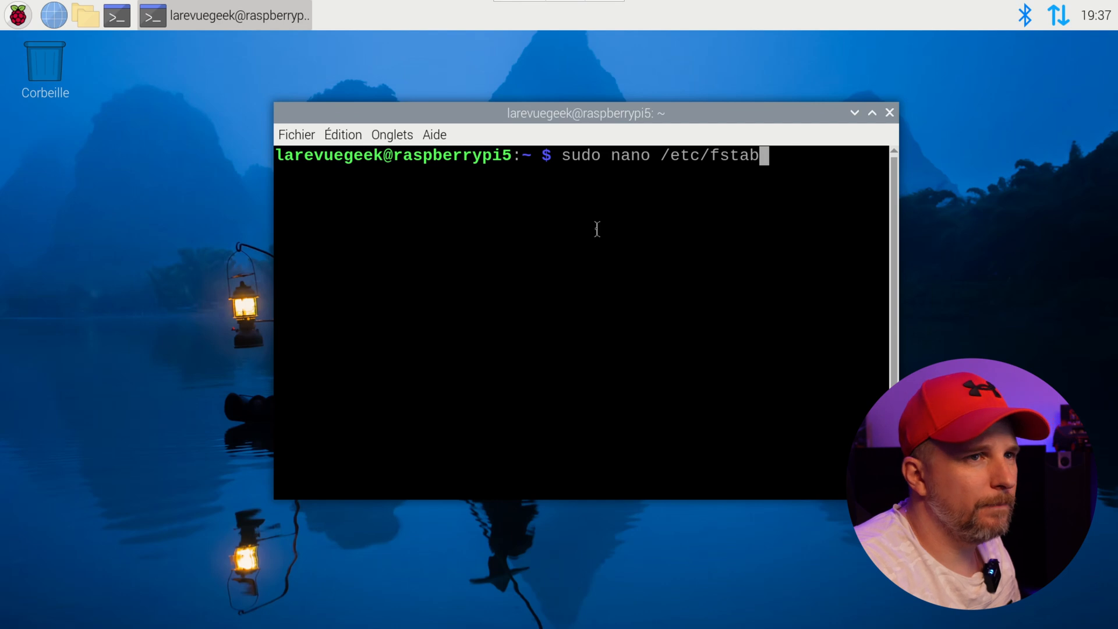
key(Return)
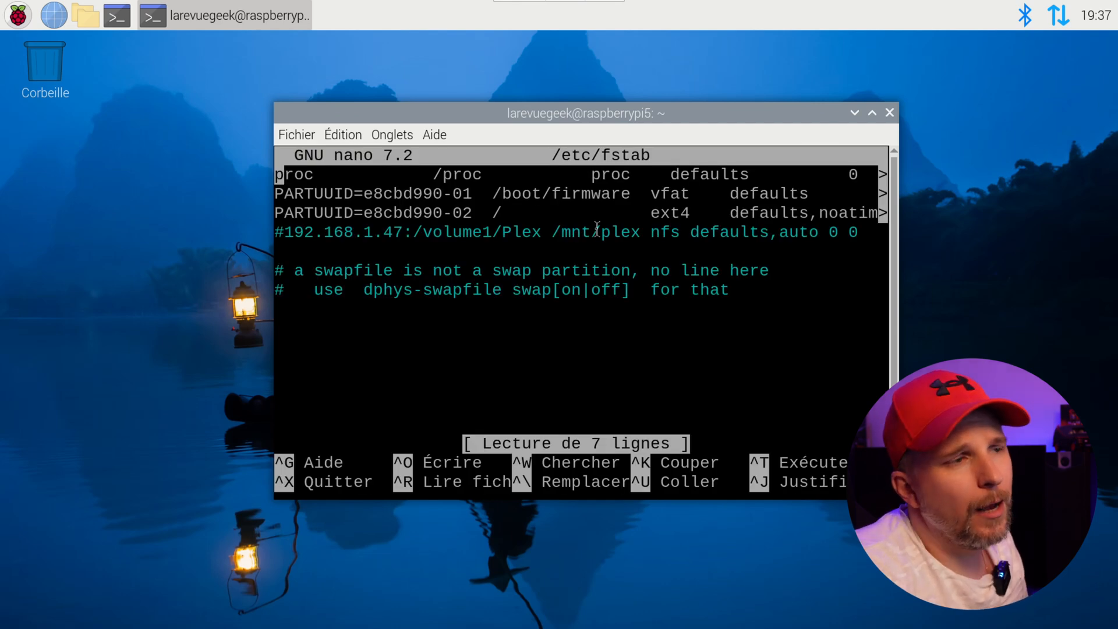
key(Down)
key(Down)
key(Down)
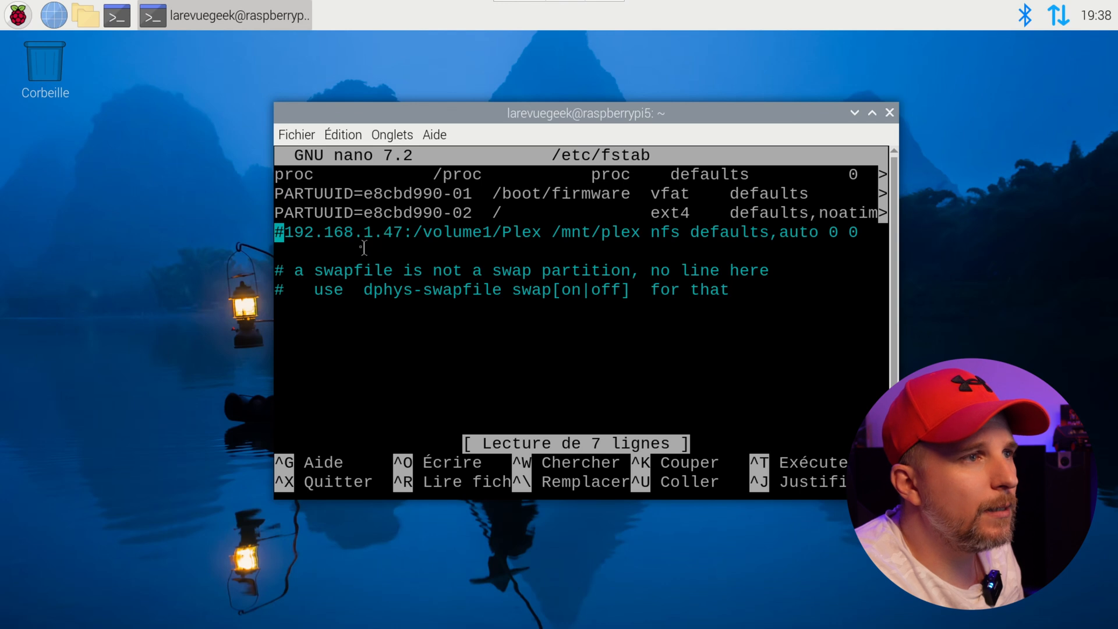
Examine the NFS mount line's parts: NAS address, shared folder path, local mount point, file system type and mount options.
drag(279, 233, 542, 234)
click(492, 234)
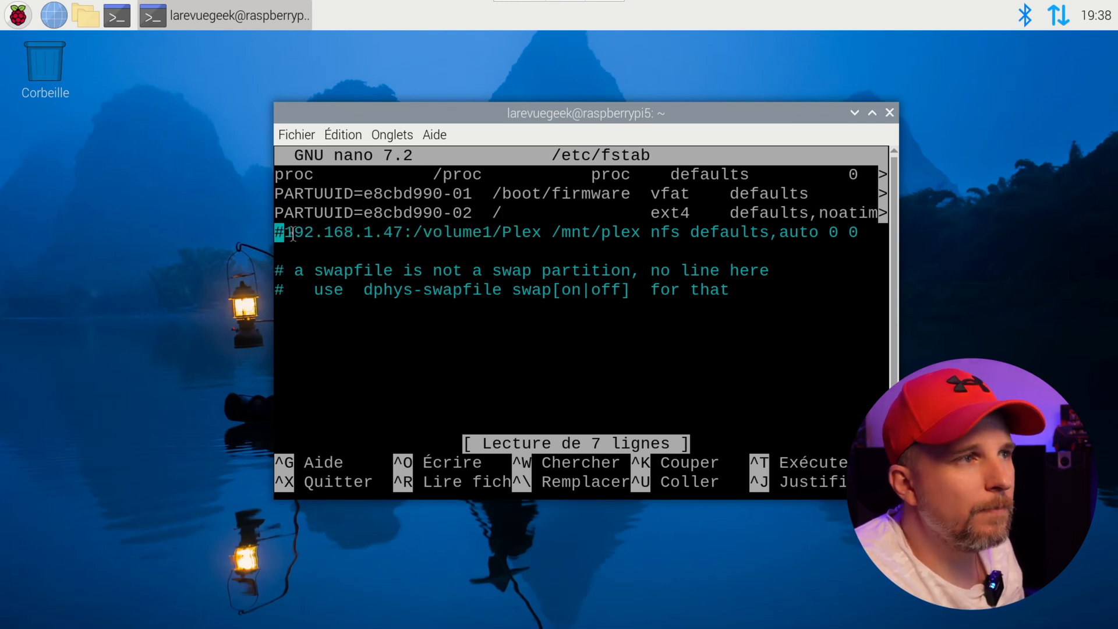
drag(280, 233, 402, 231)
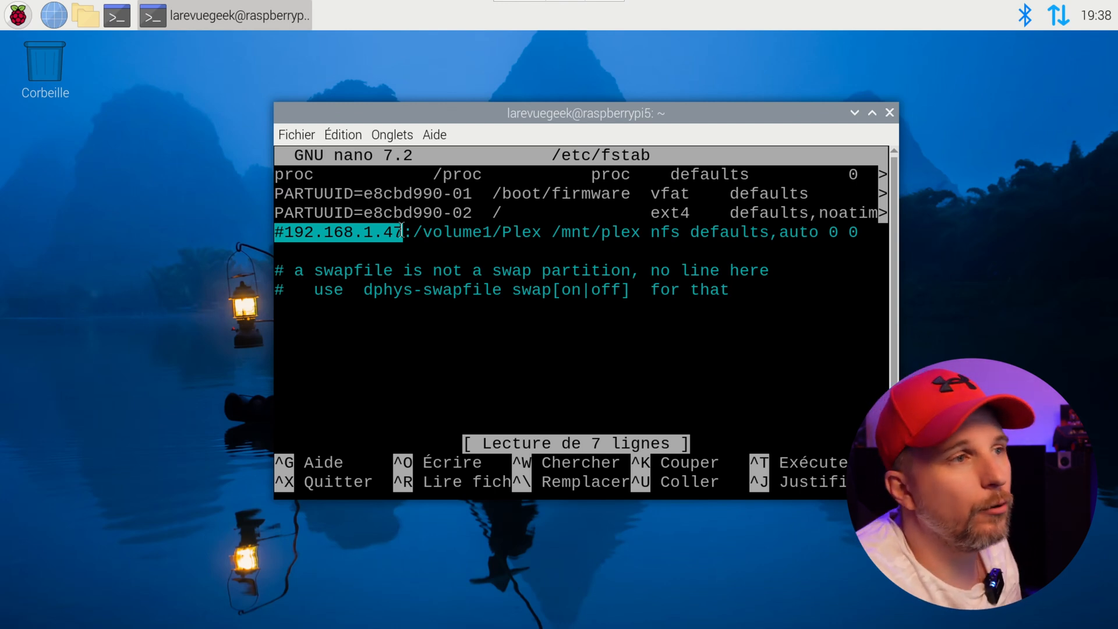
click(402, 232)
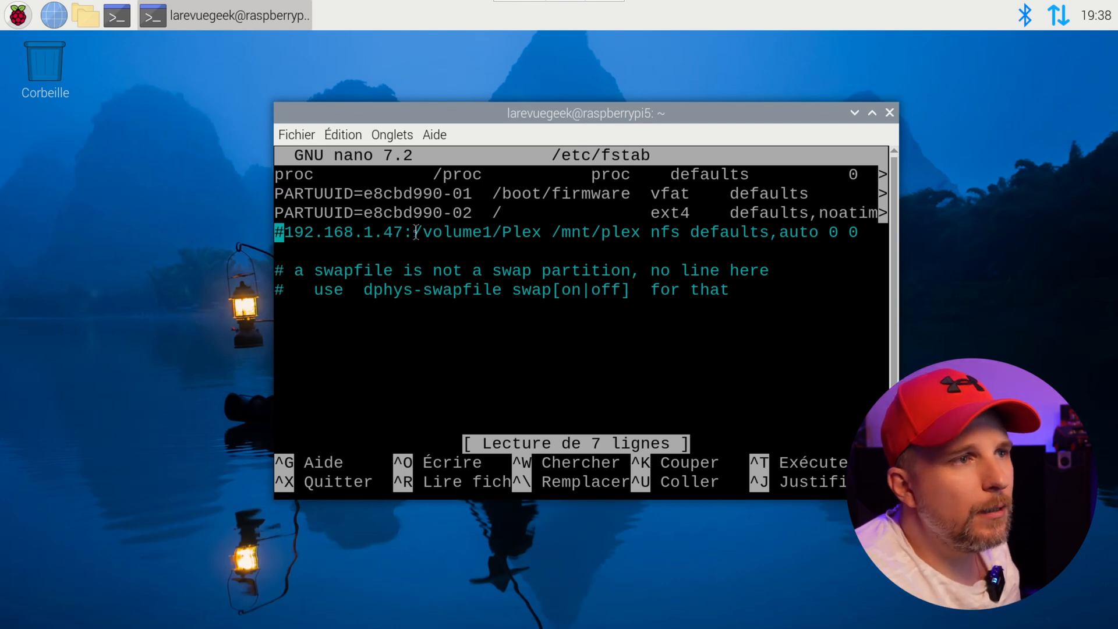
drag(413, 232, 540, 231)
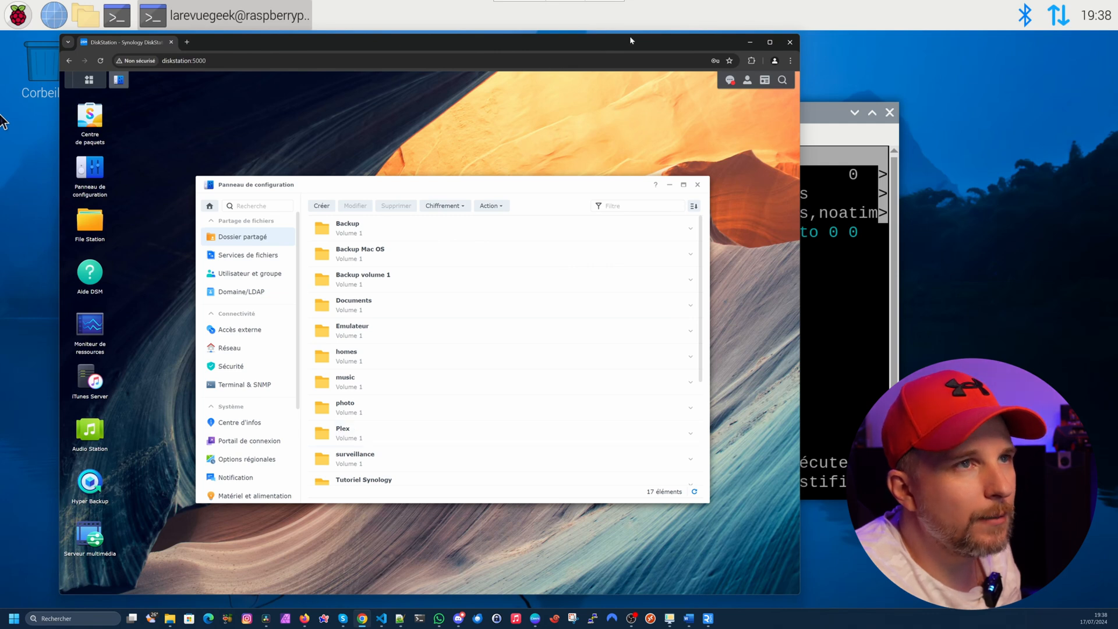
drag(630, 39, 0, 40)
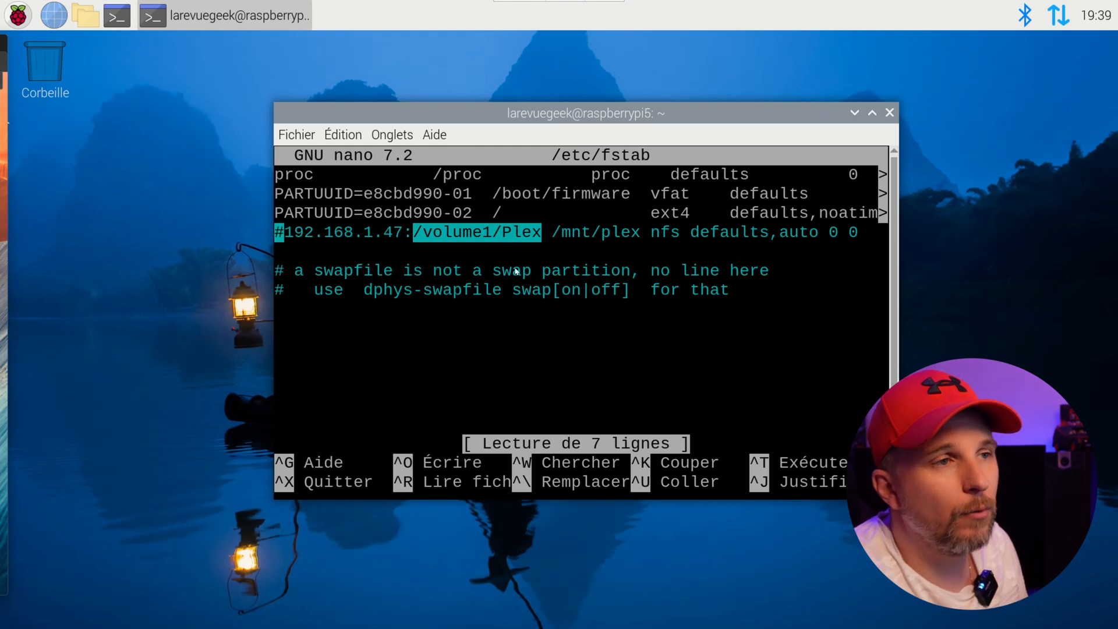
click(562, 229)
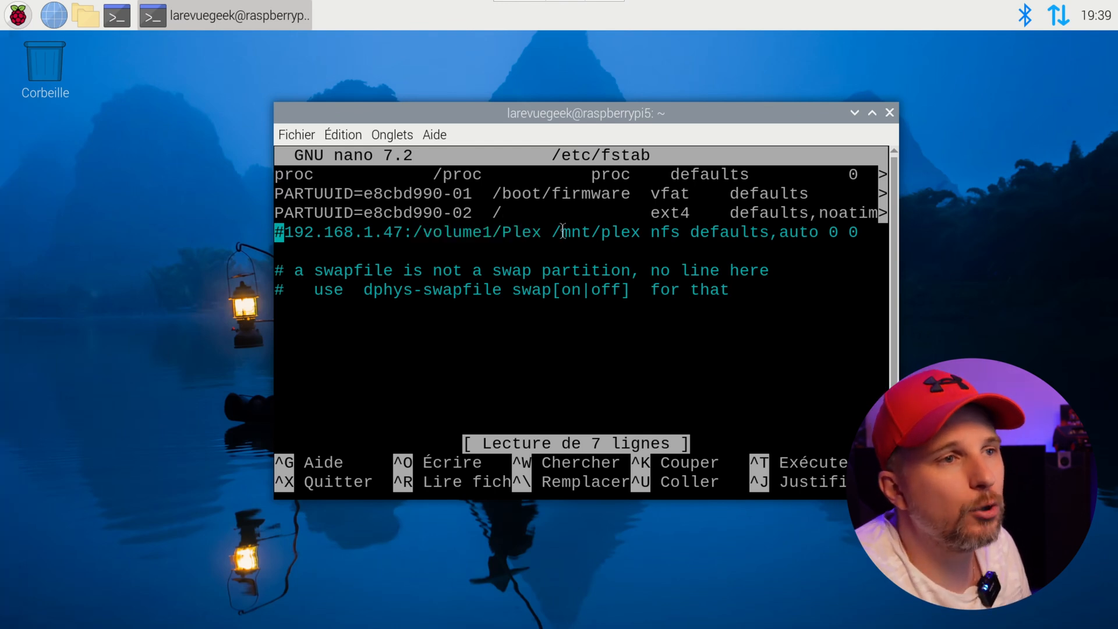
drag(553, 232, 644, 233)
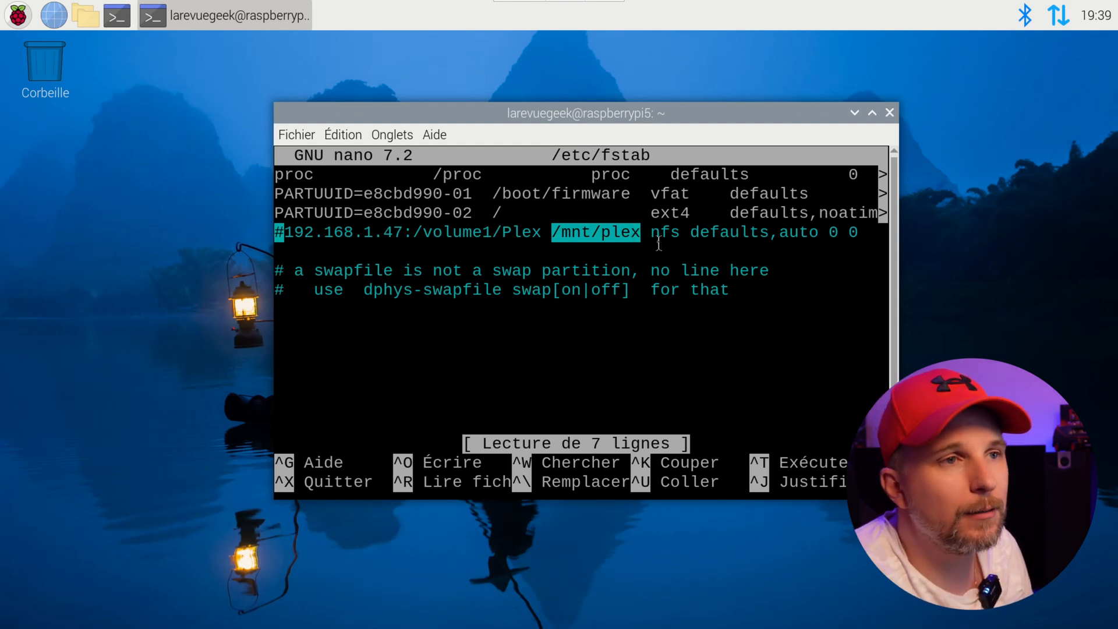
drag(652, 233, 676, 234)
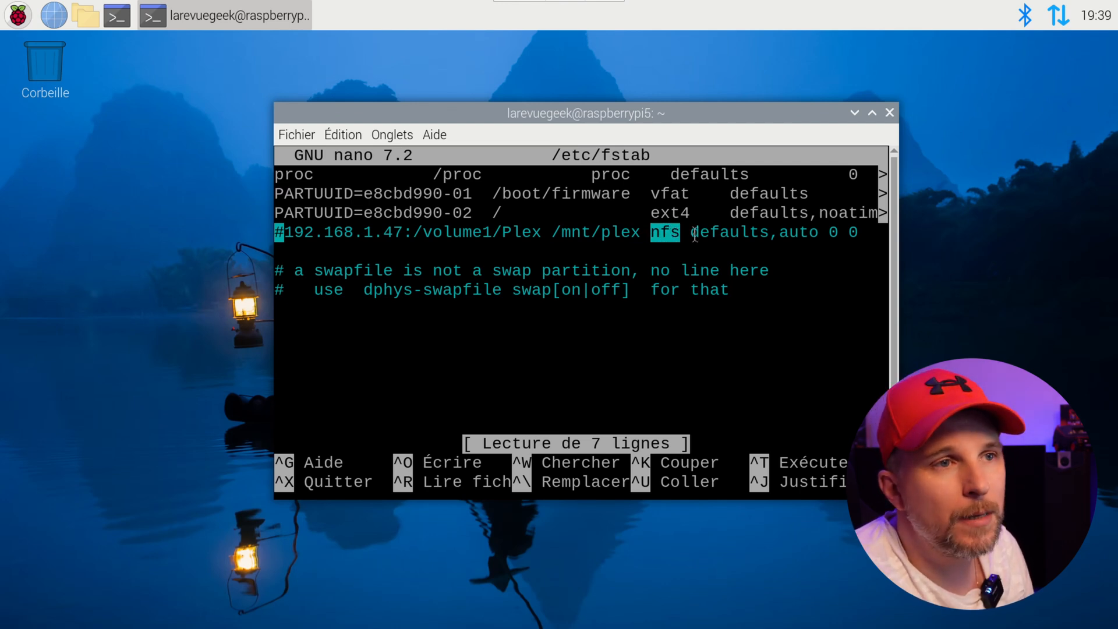
drag(693, 234, 769, 236)
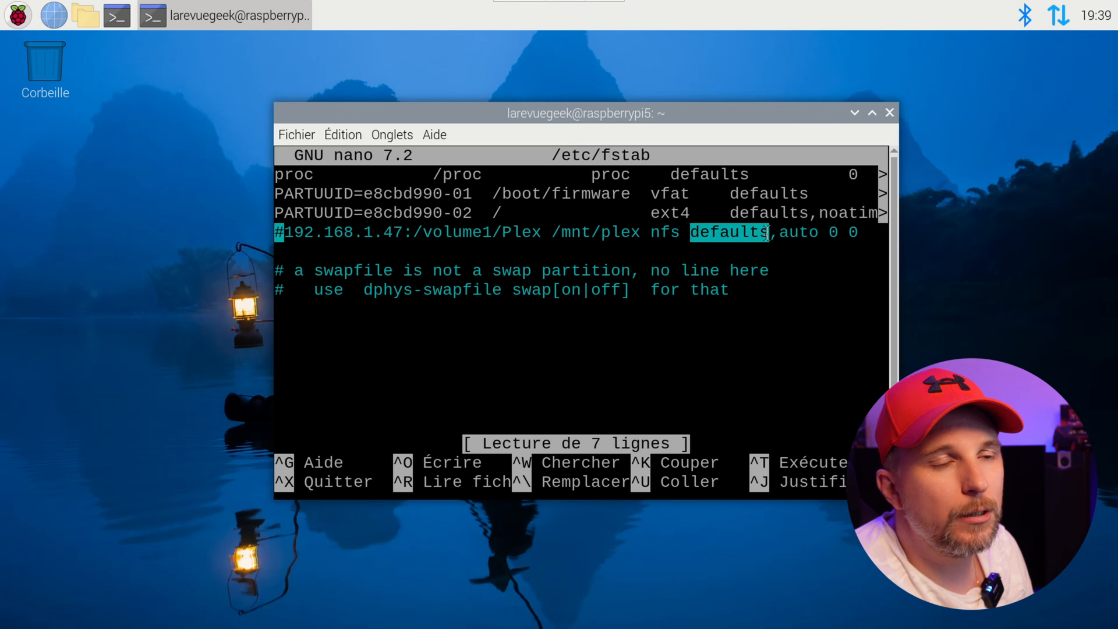
click(774, 237)
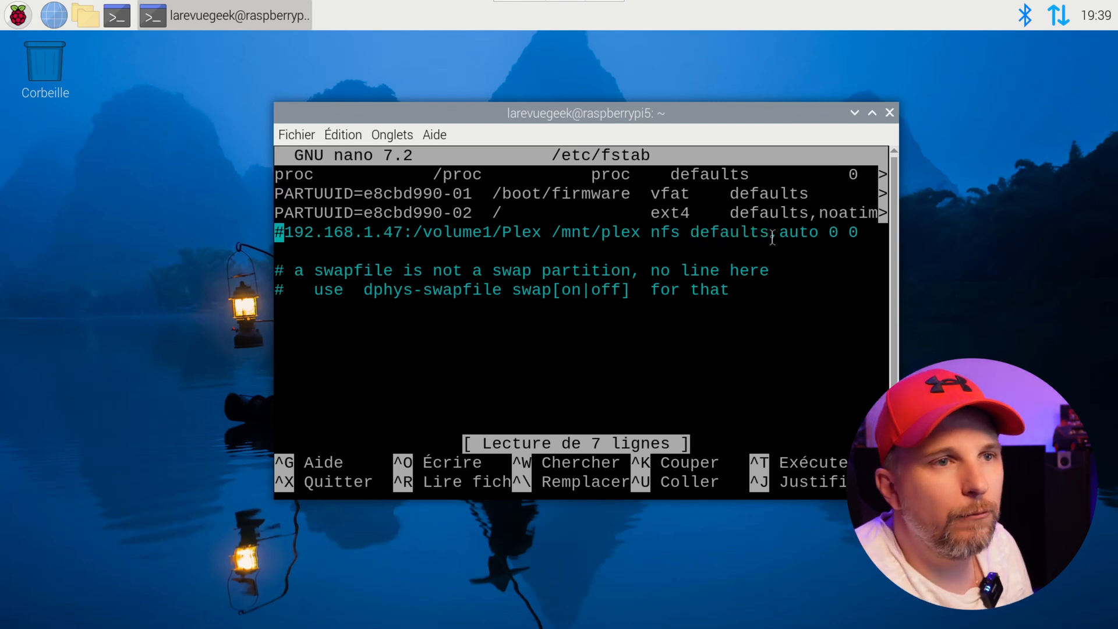
drag(775, 238, 818, 236)
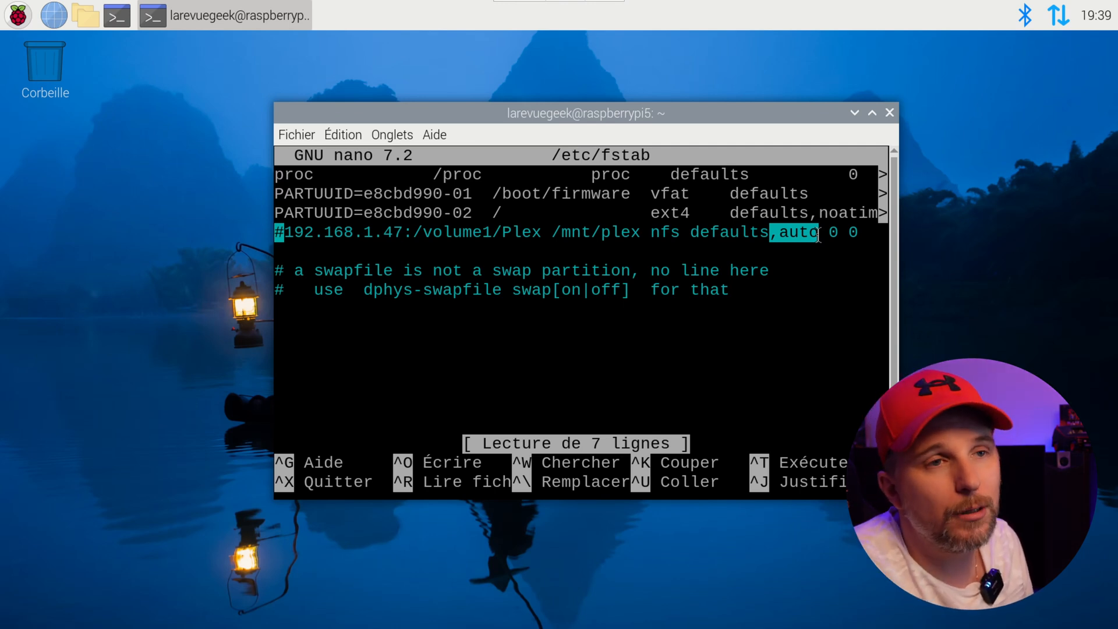
key(Right)
key(Right)
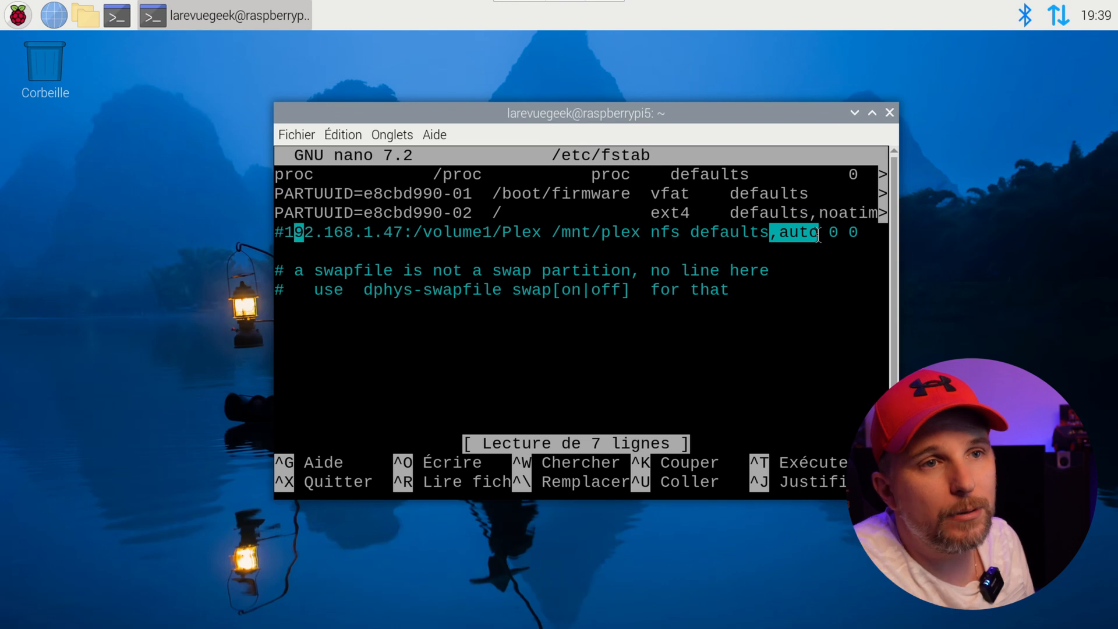
click(860, 233)
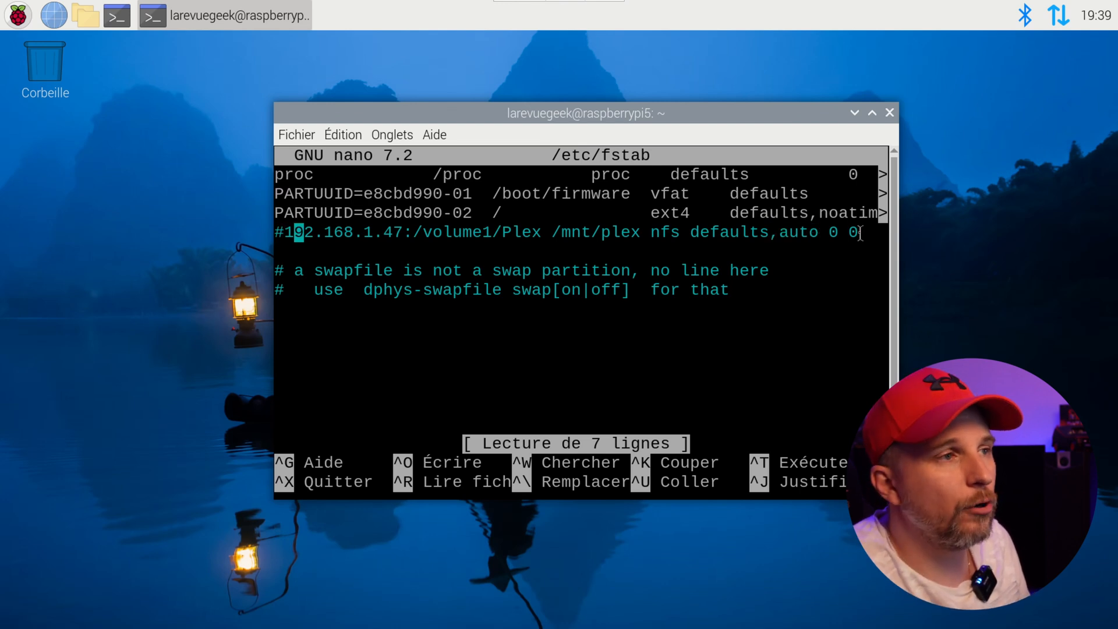
Uncomment the NFS mount line for /mnt/plex, save /etc/fstab and exit nano.
key(Left)
key(Left)
key(Delete)
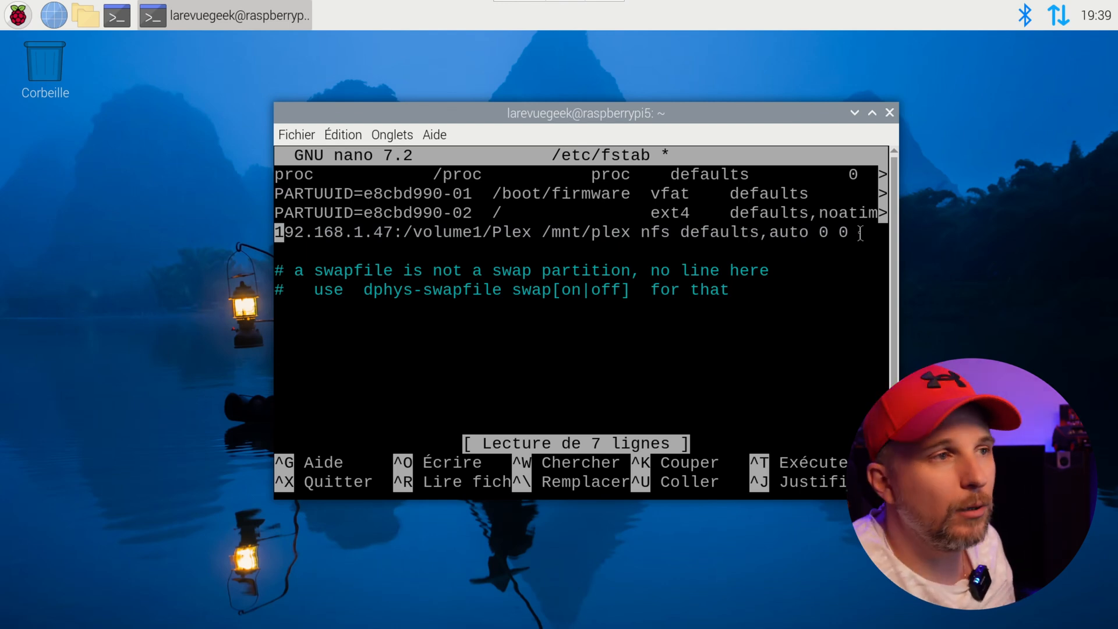
key(ctrl+o)
key(Return)
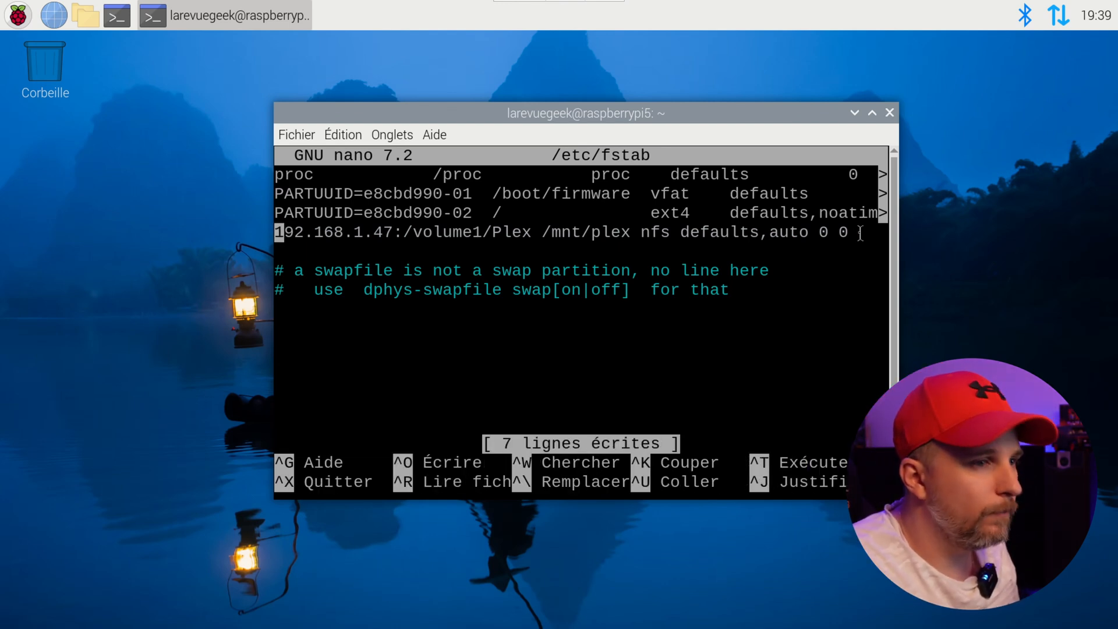
key(ctrl+x)
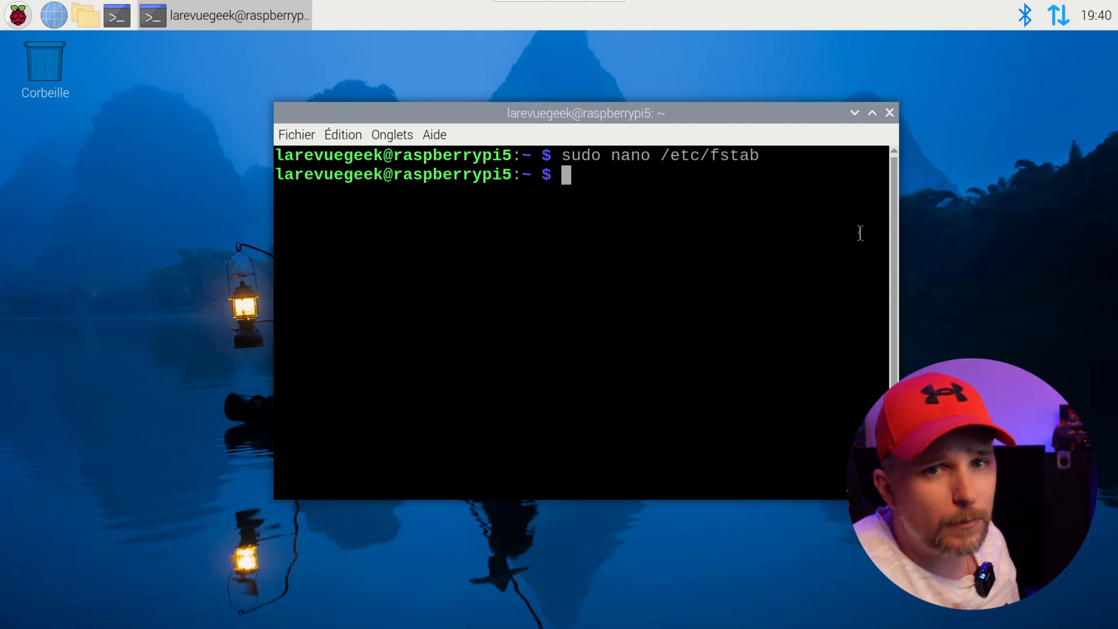
Reload the systemd configuration with sudo systemctl daemon-reload.
text(sud)
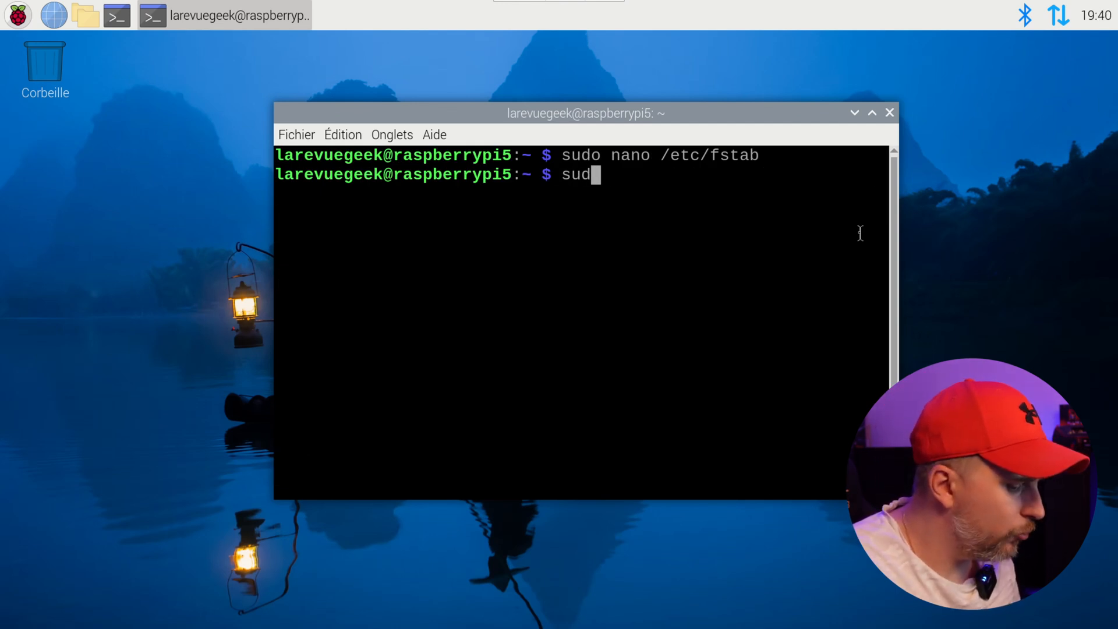
text(o systemc)
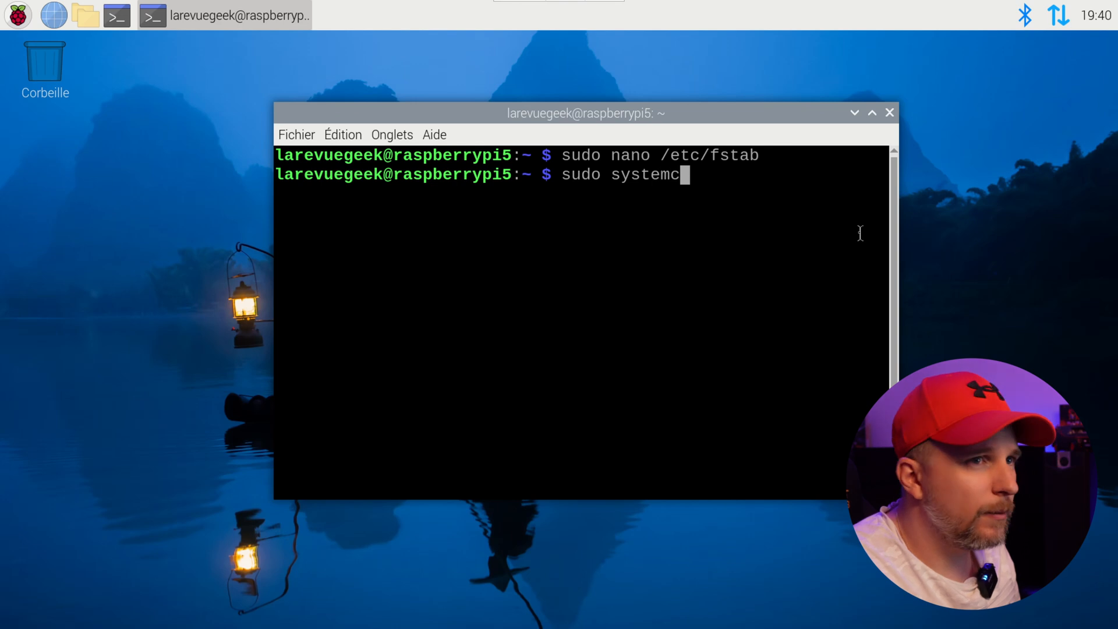
text(tl d)
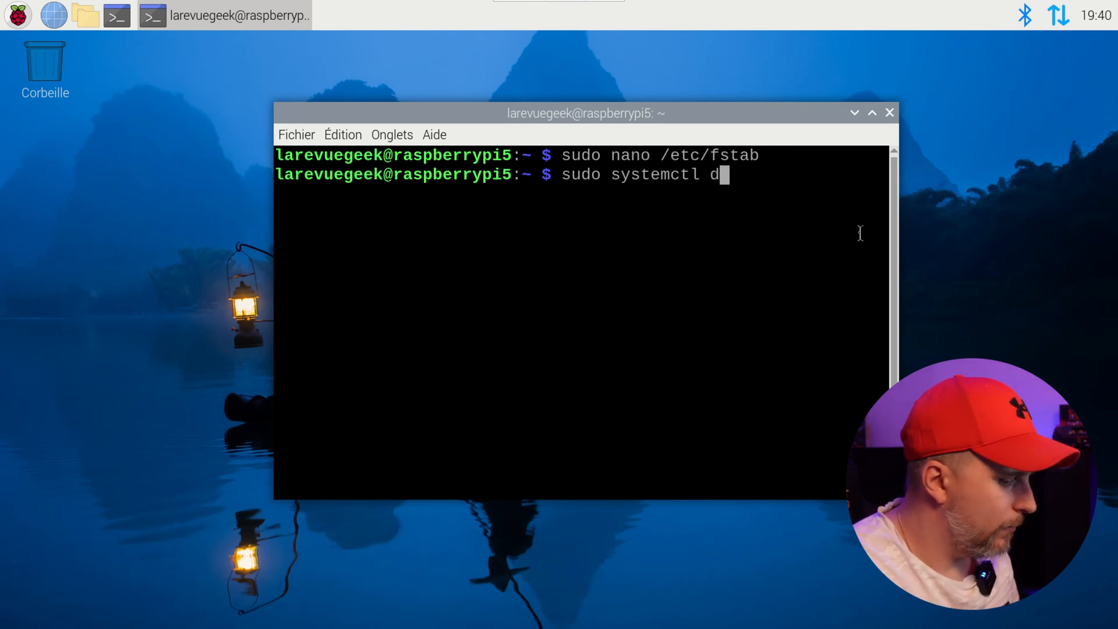
text(aemon-reload)
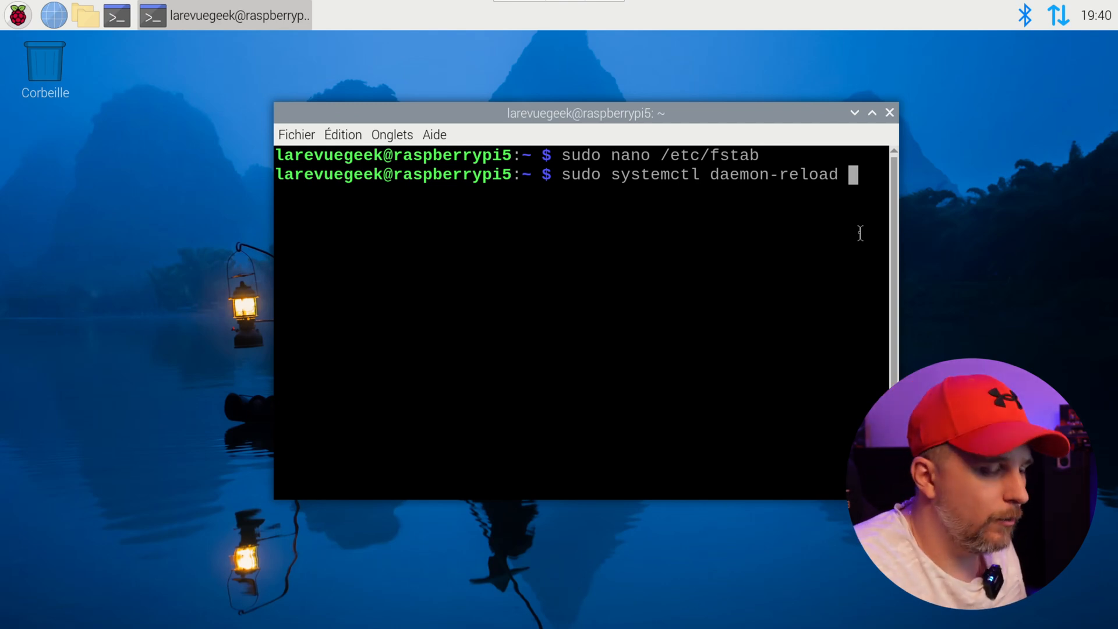
key(Return)
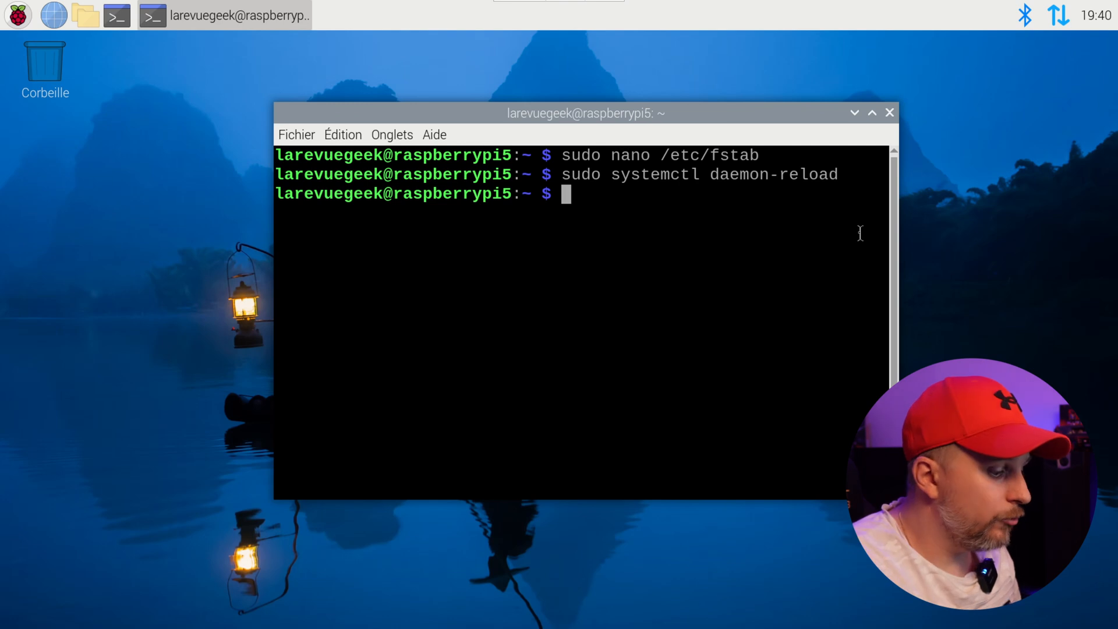
Mount the NFS share on the local mount point with sudo mount /mnt/plex/.
text(sudo mounty)
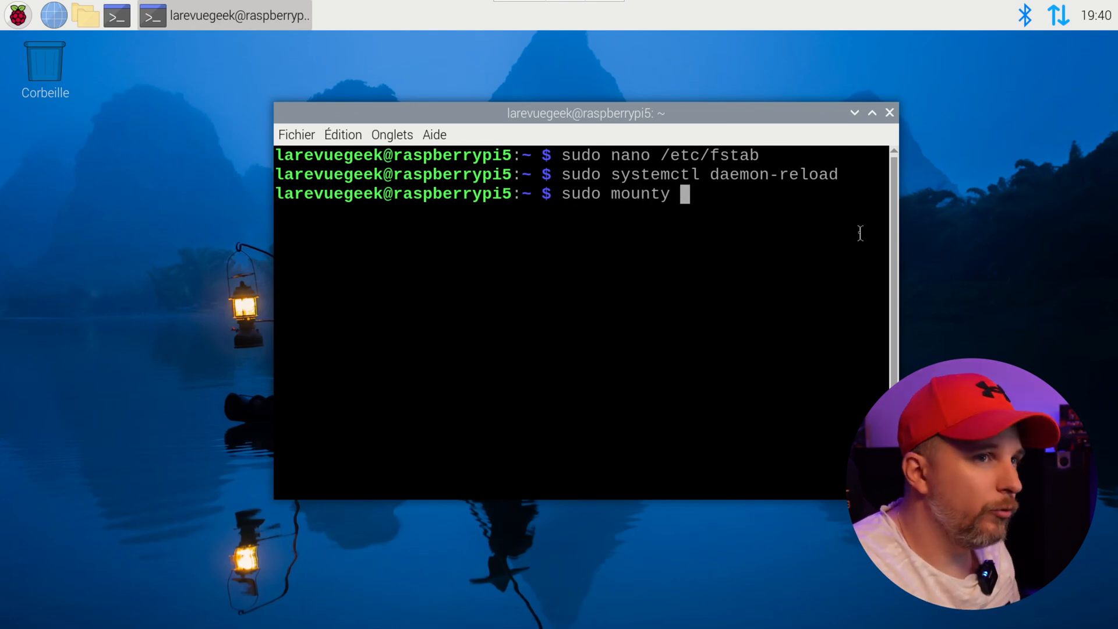
key(BackSpace)
key(BackSpace)
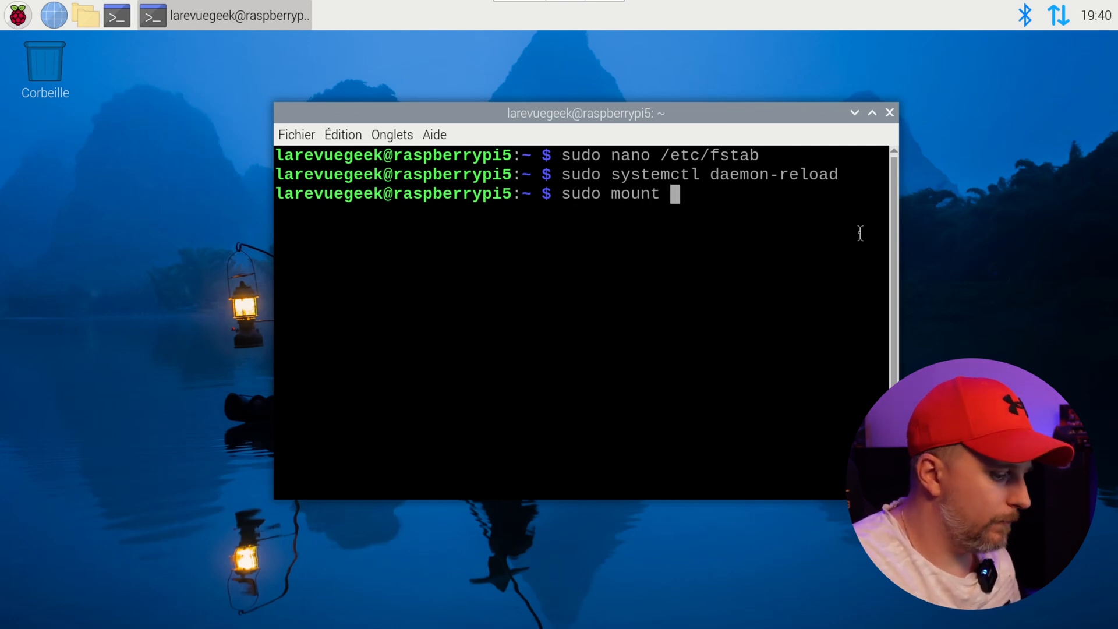
text(/mnt/)
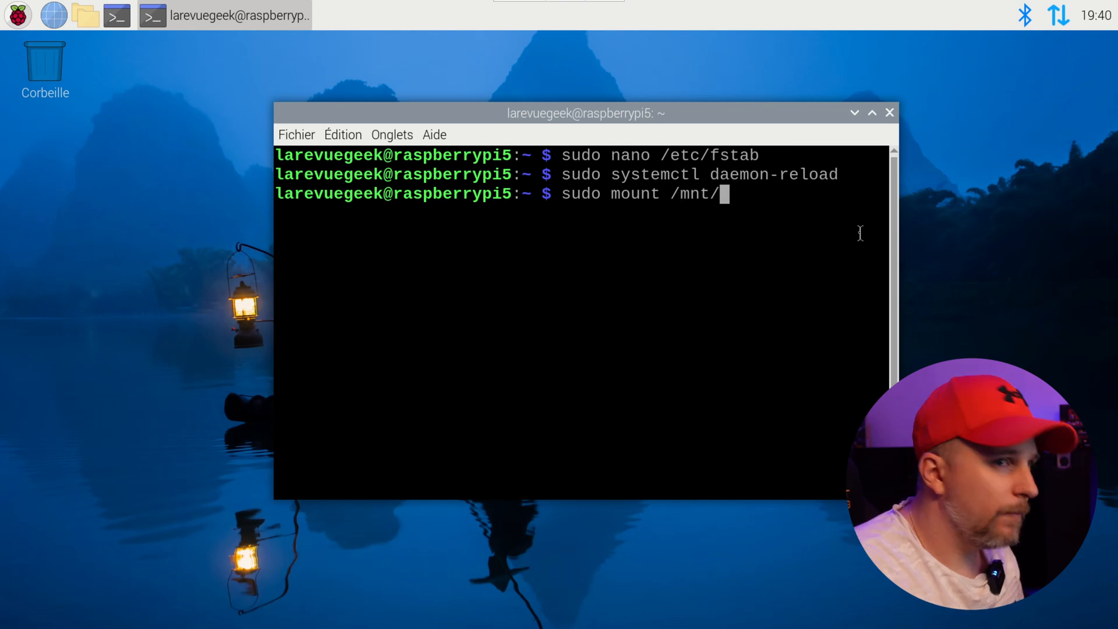
text(pl)
key(Tab)
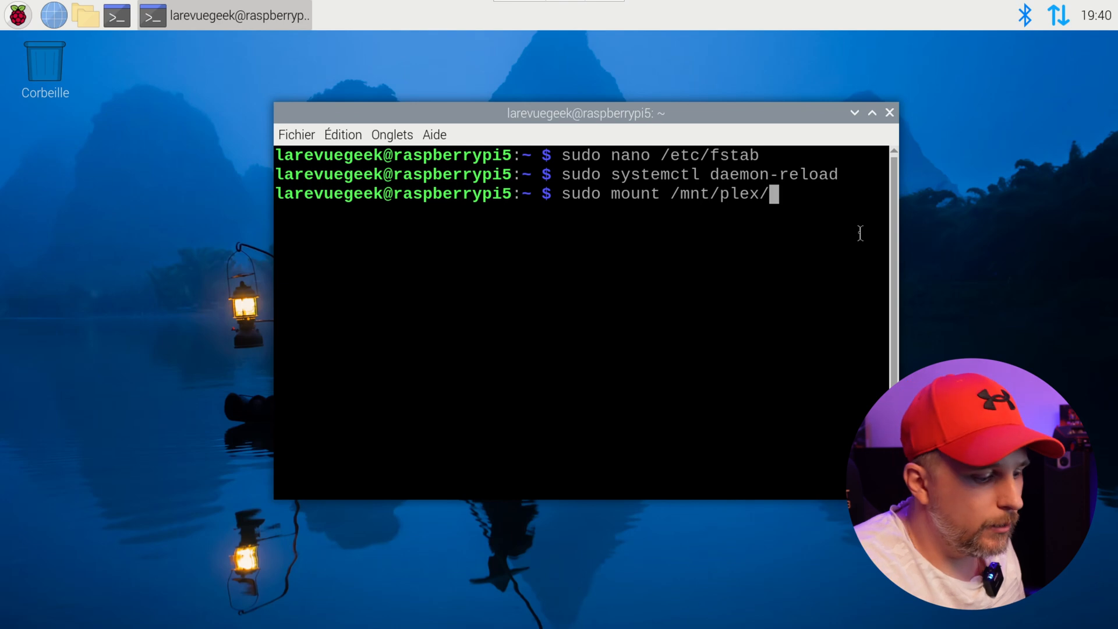
key(Return)
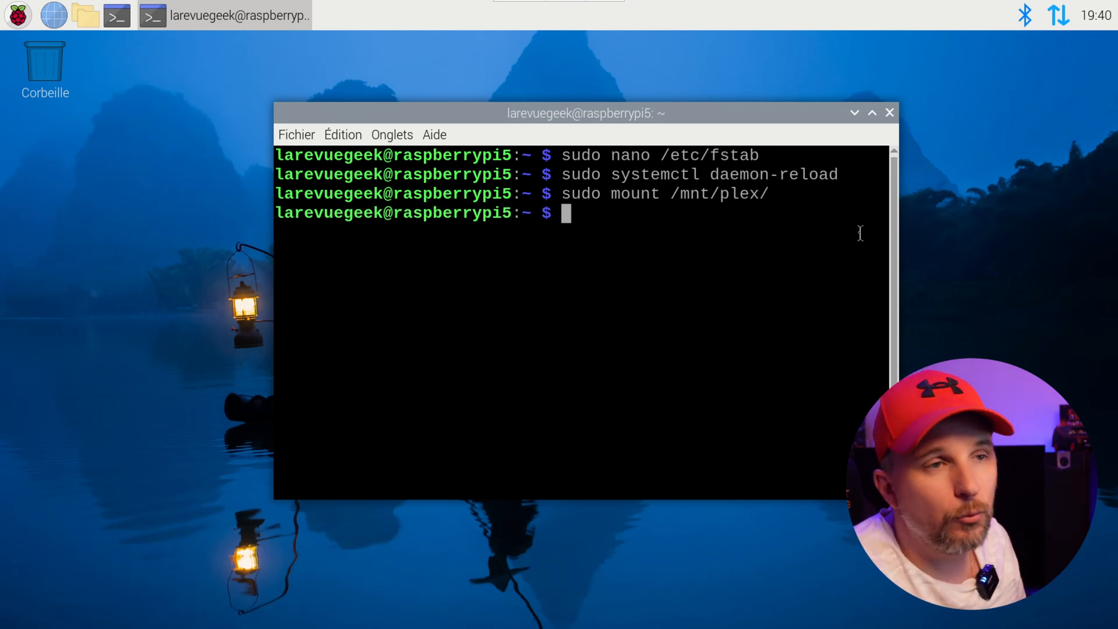
List the contents of the mounted share with ls, reusing the /mnt/plex/ path copied from the mount command.
drag(770, 193, 675, 192)
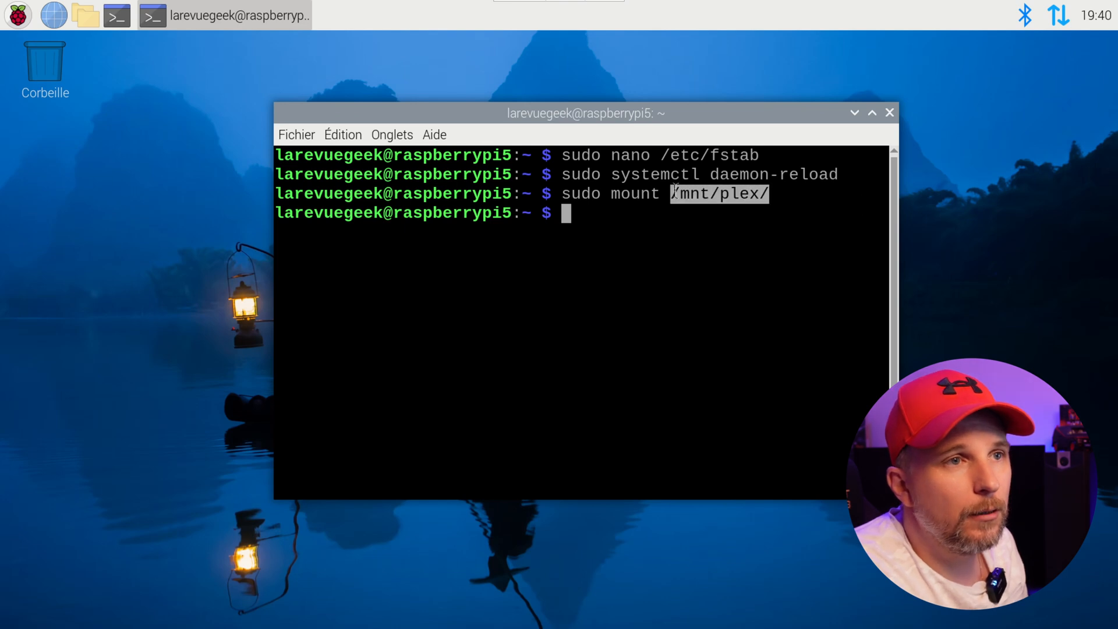
right_click(675, 193)
click(708, 234)
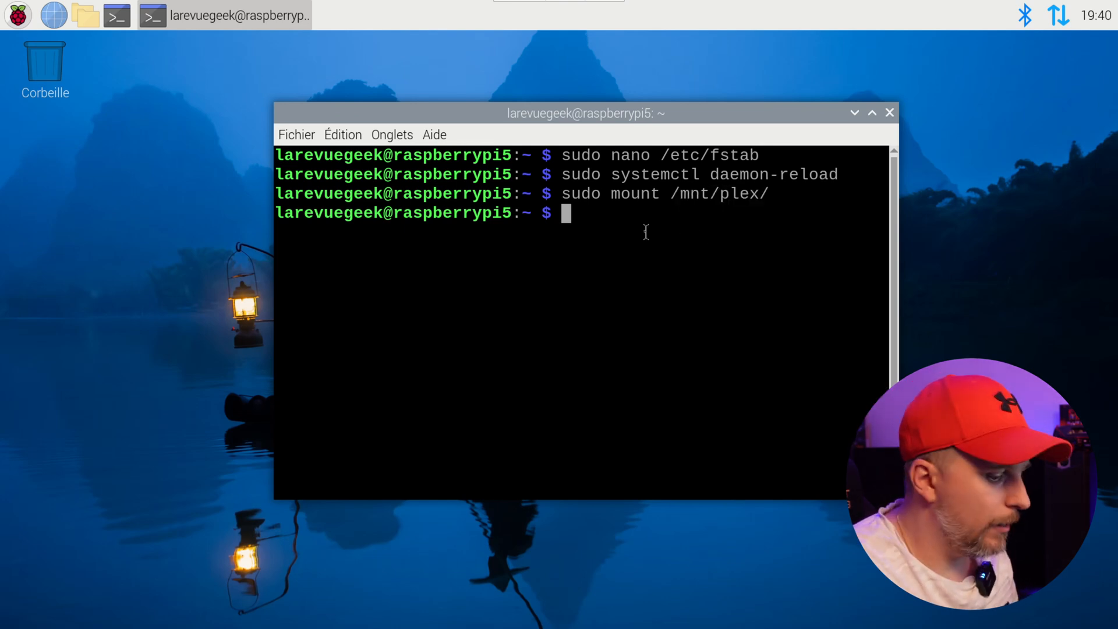
text(ls)
right_click(646, 231)
click(667, 305)
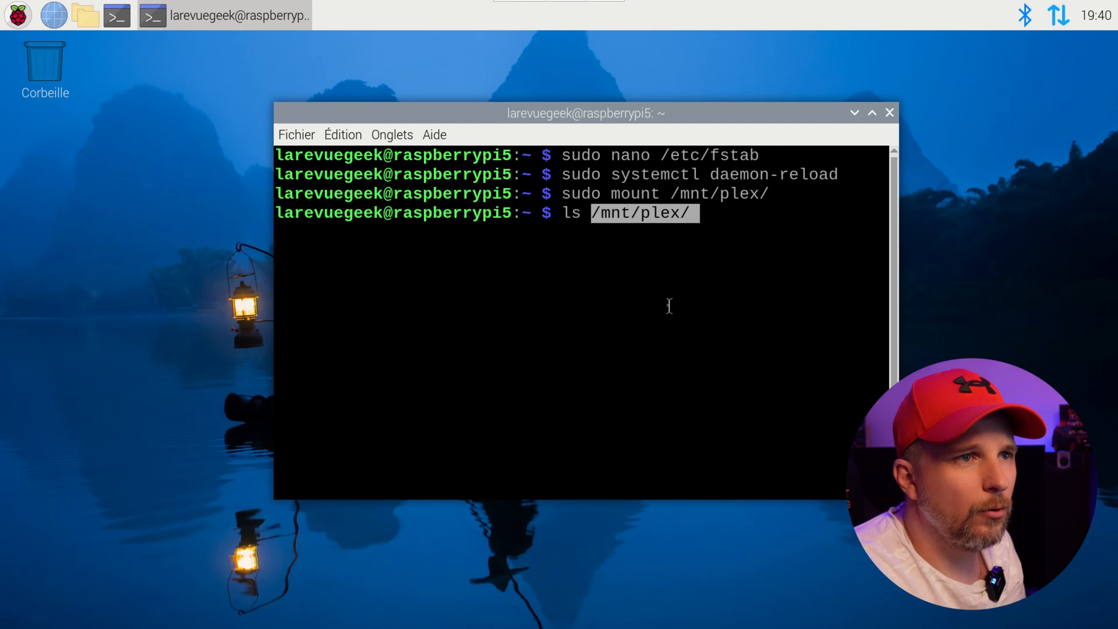
key(Return)
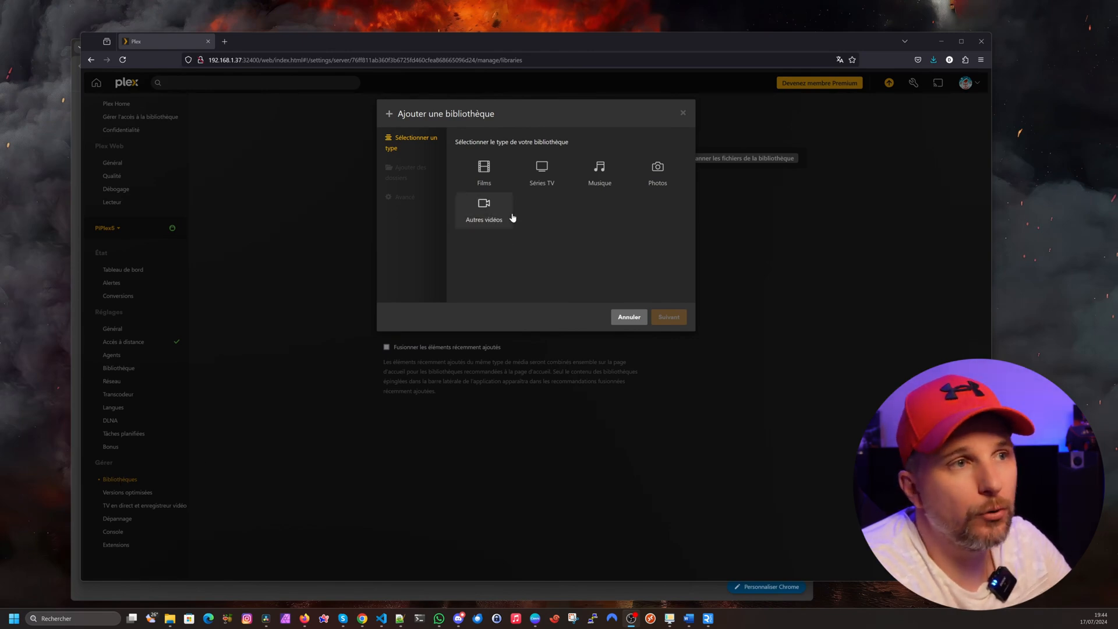
In Plex, set the new library's type to Films, name it "Films TEST" and continue to adding folders.
click(494, 181)
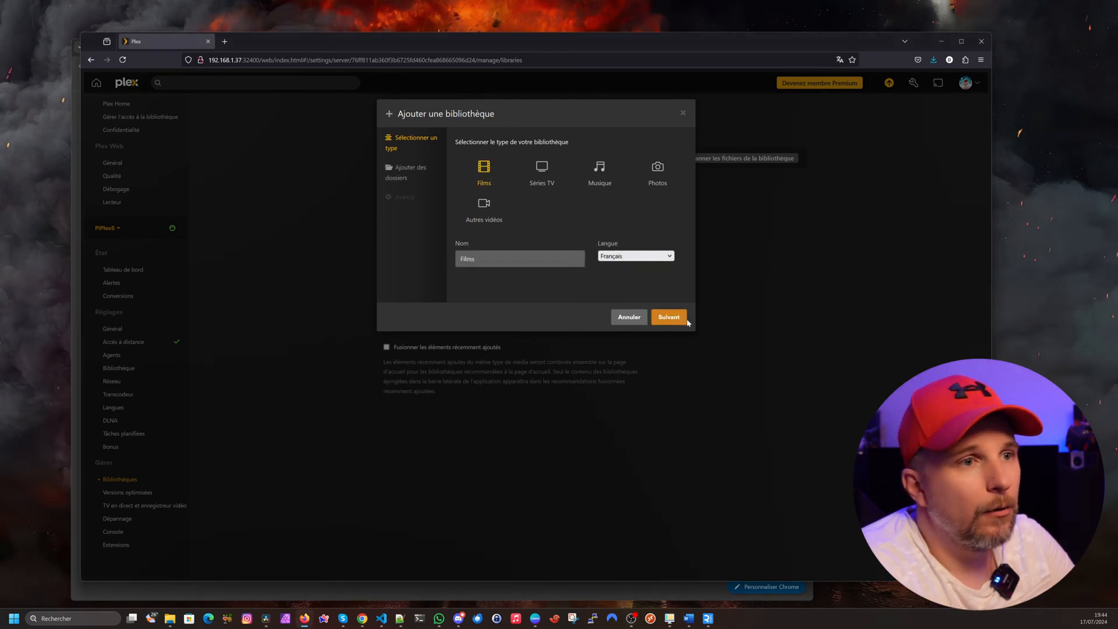
click(489, 259)
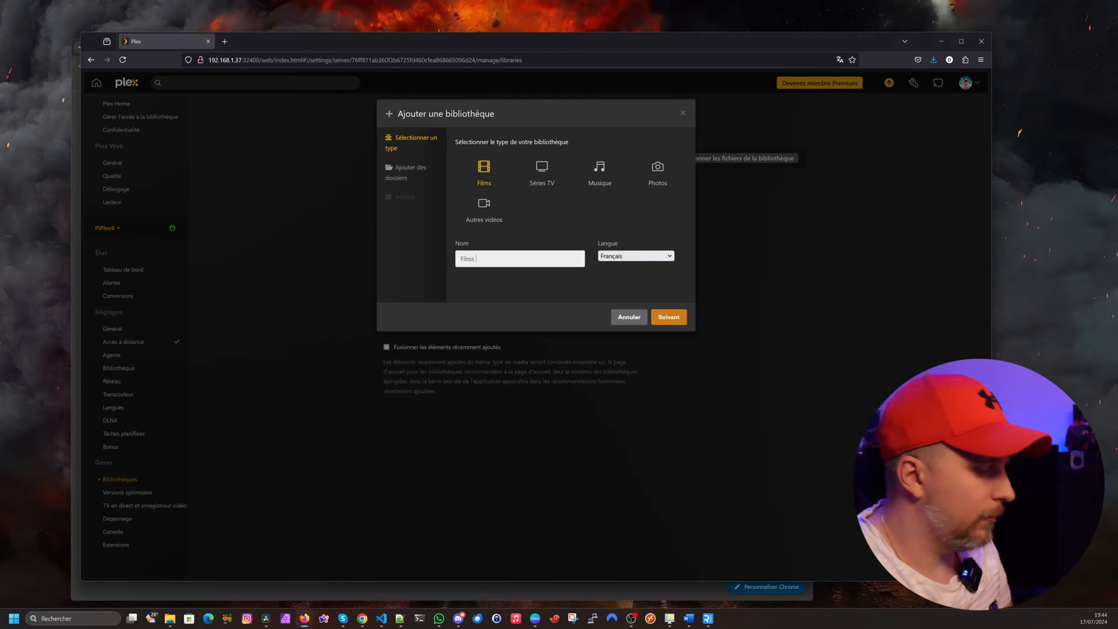
text(TEST)
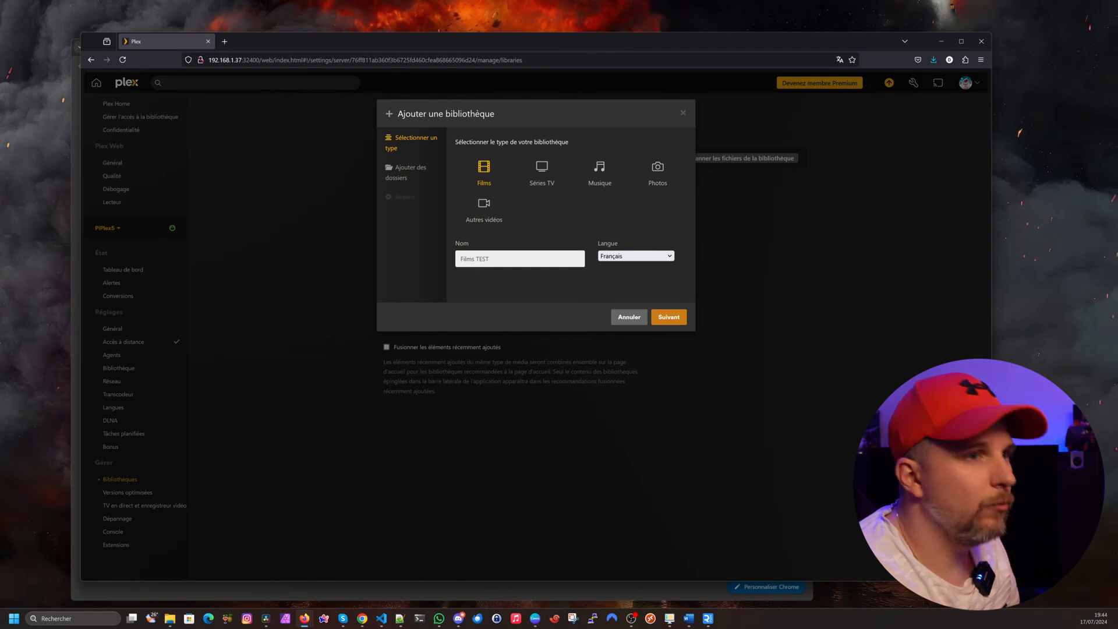
click(667, 317)
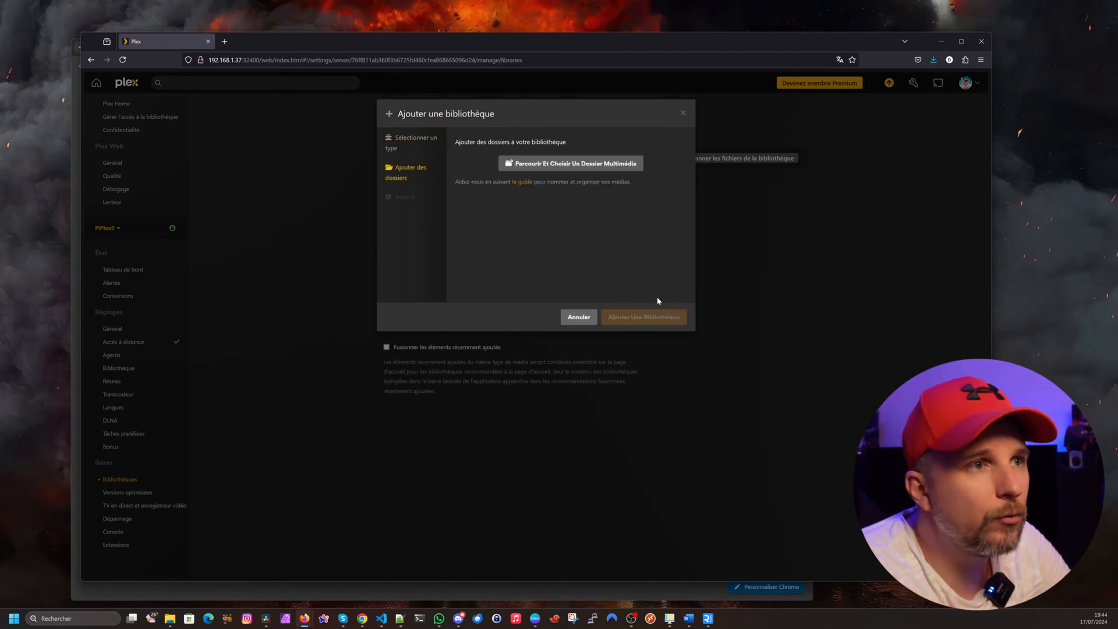
Browse the server's folders to the mounted share and add /mnt/plex/Films as the library's media folder.
click(619, 167)
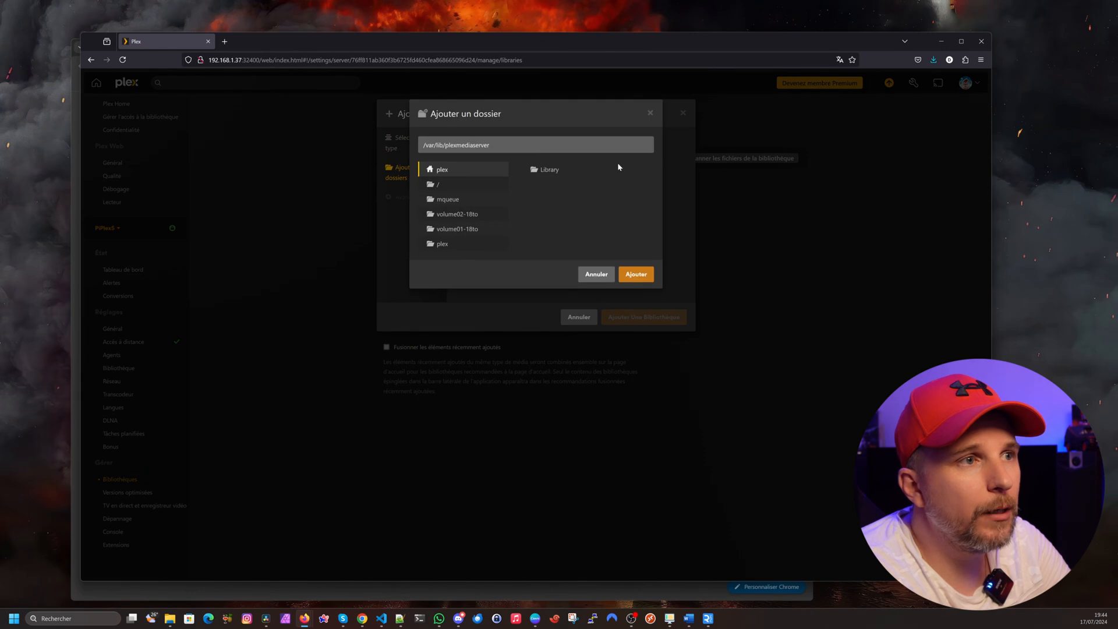
click(449, 250)
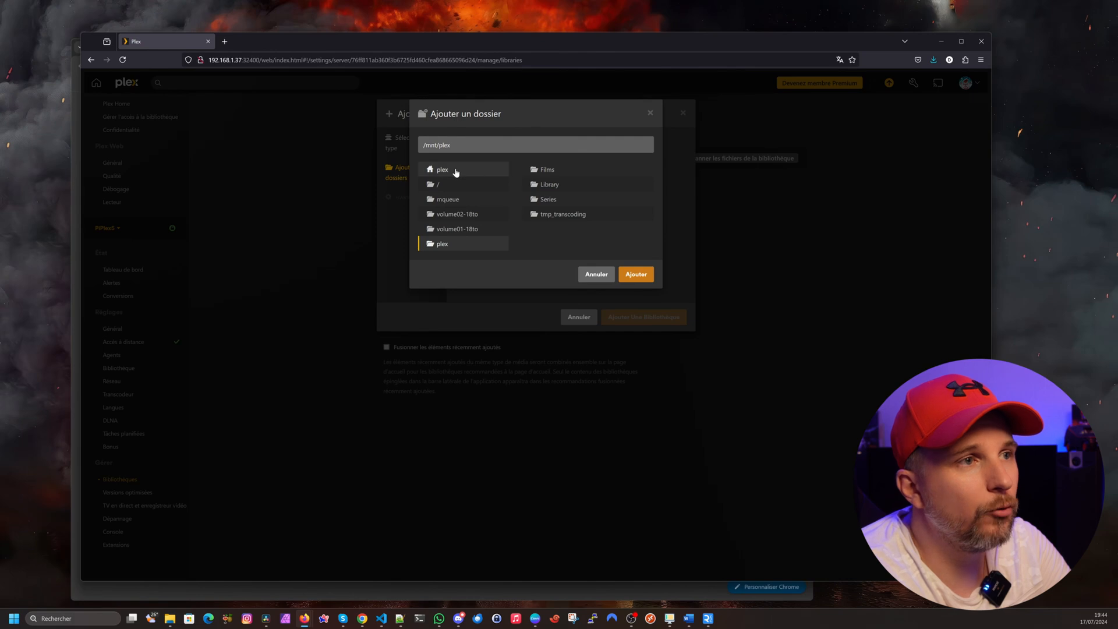
click(450, 184)
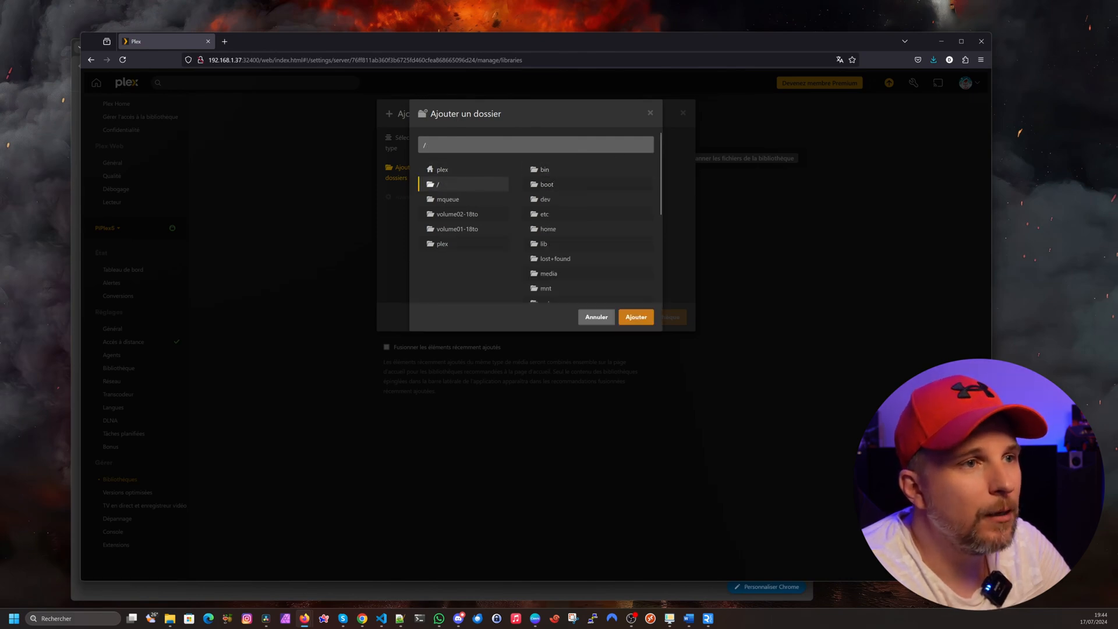
scroll(614, 163, down, 3)
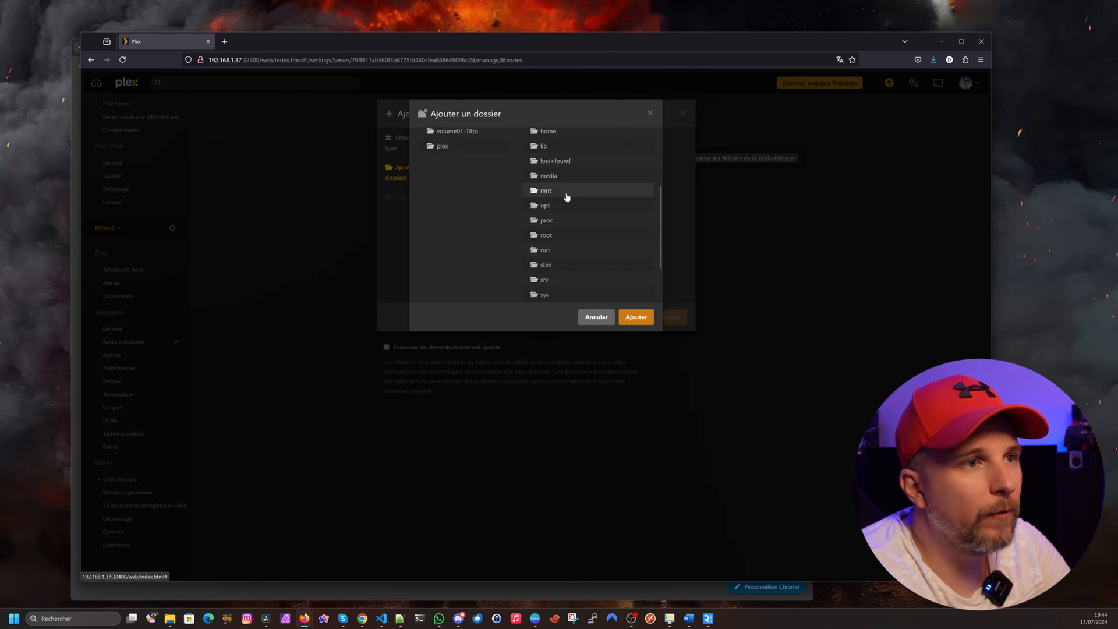
click(567, 197)
click(466, 244)
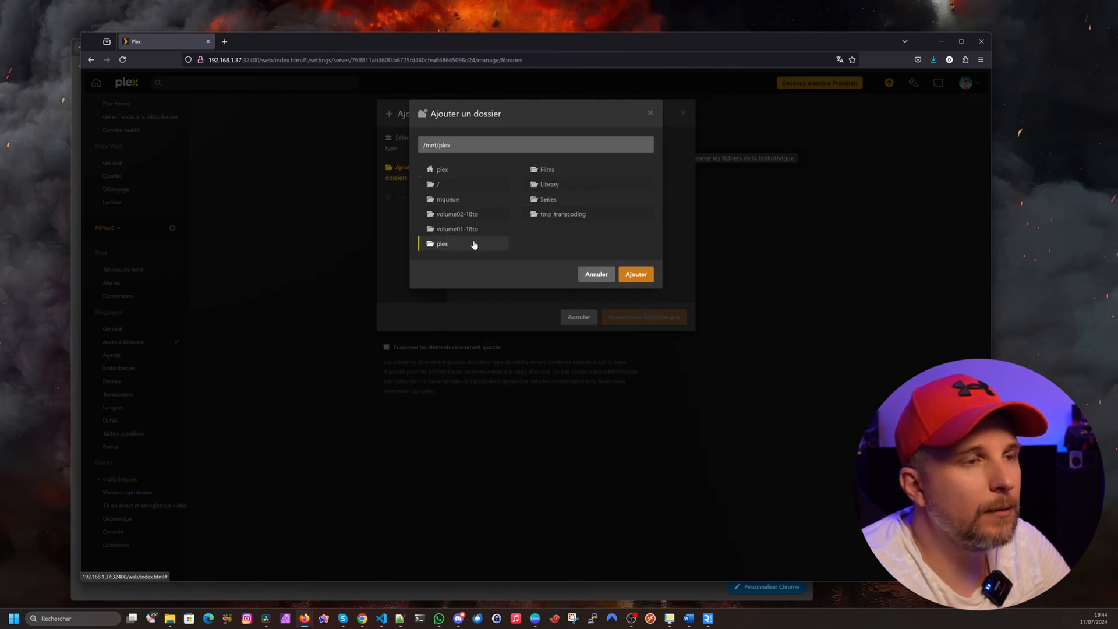
click(577, 173)
click(634, 274)
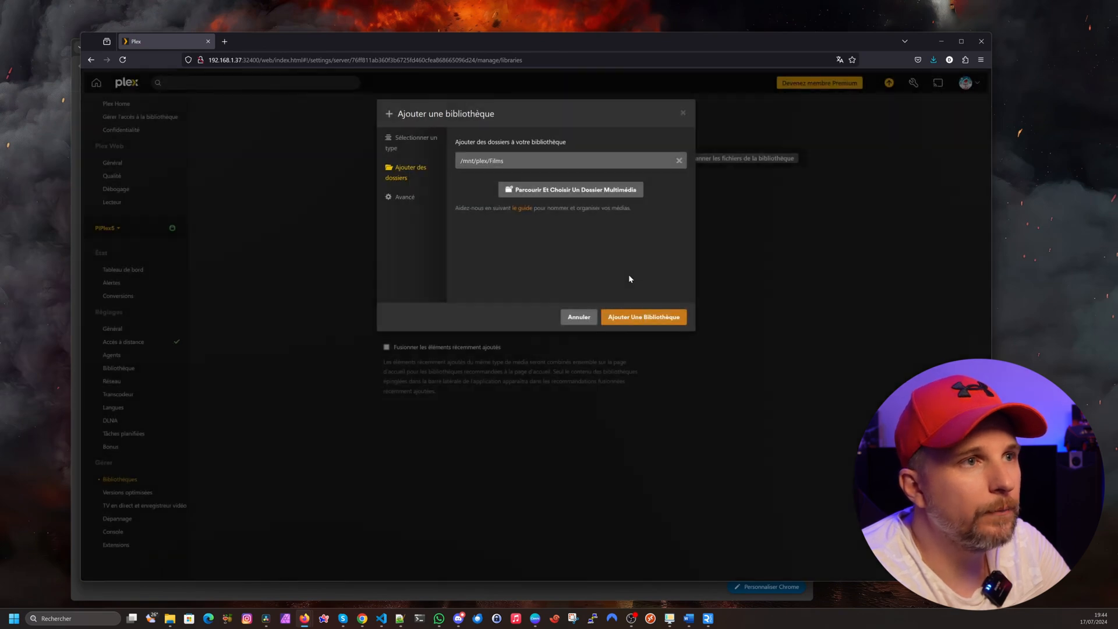